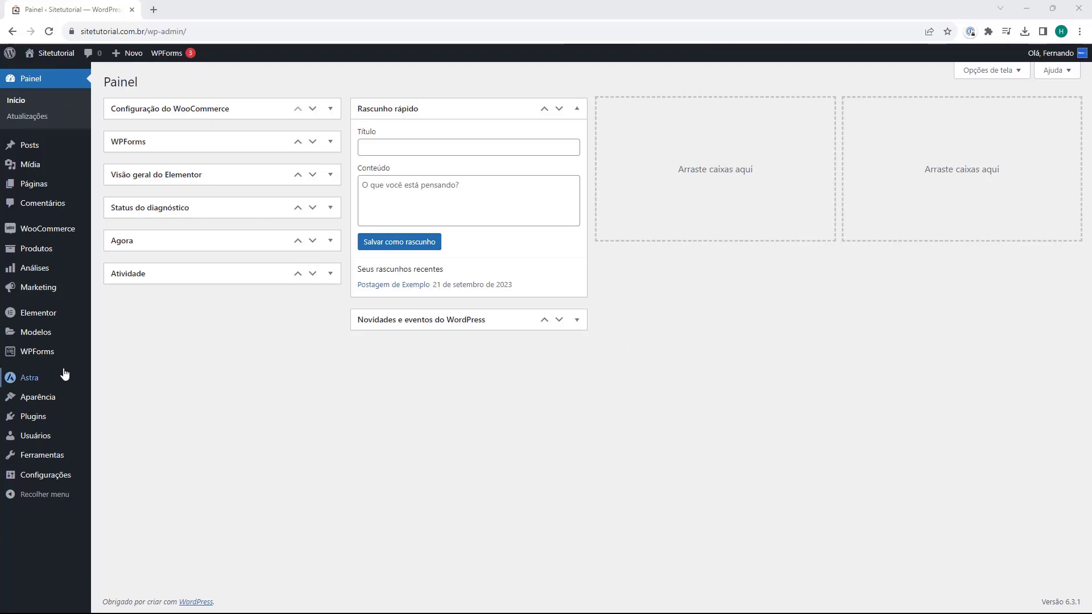
Step: Search the plugin directory for "darven", then install and activate the Darven Múltiplos Preços Informativos plugin
{"action": "mouse_move", "coordinate": [25, 416]}
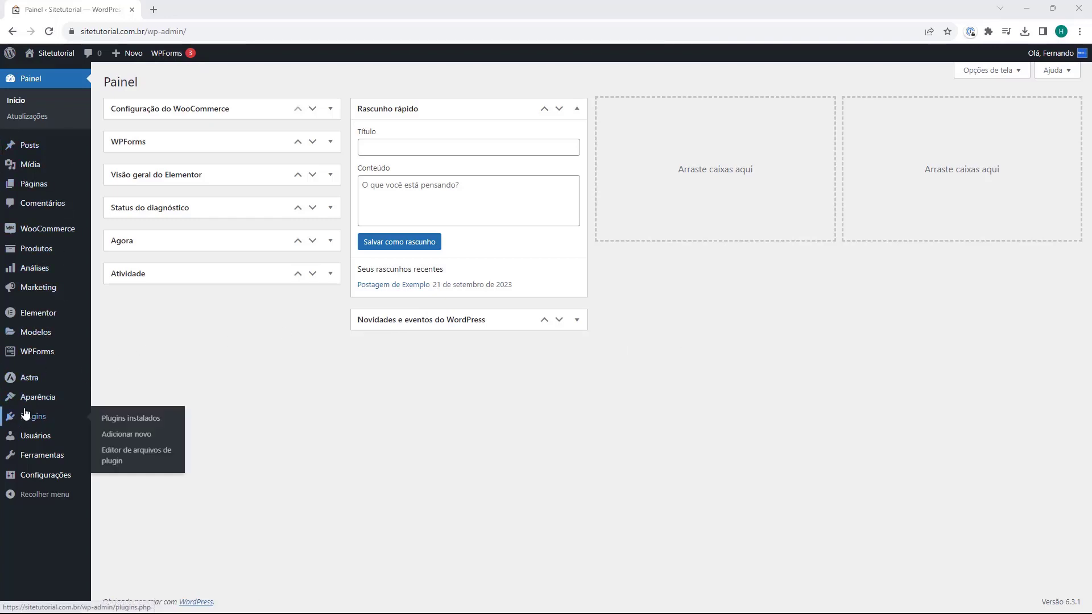
{"action": "left_click", "coordinate": [32, 421]}
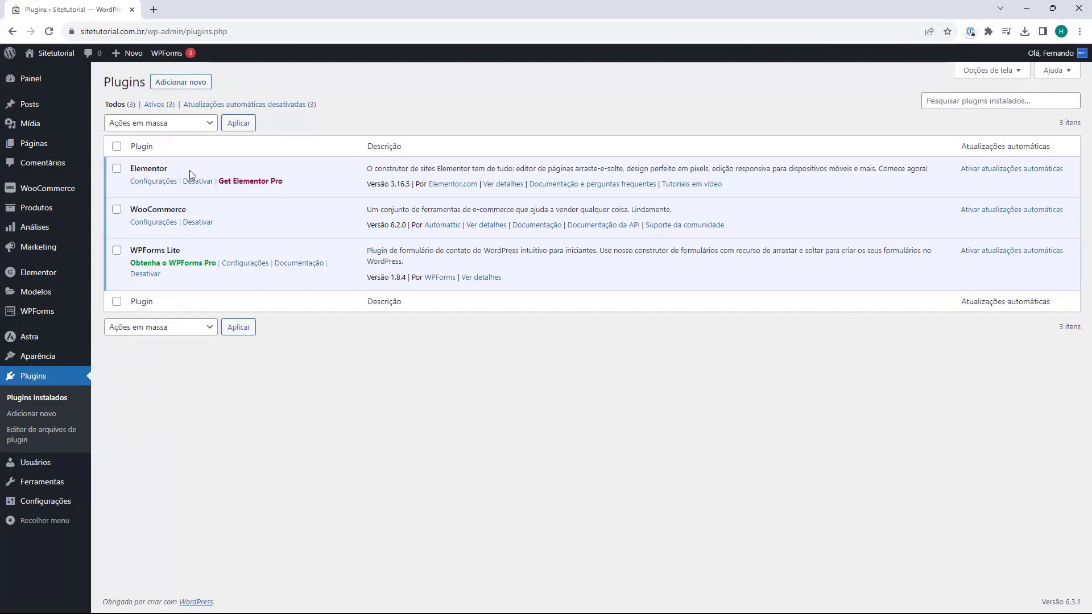
{"action": "left_click", "coordinate": [178, 90]}
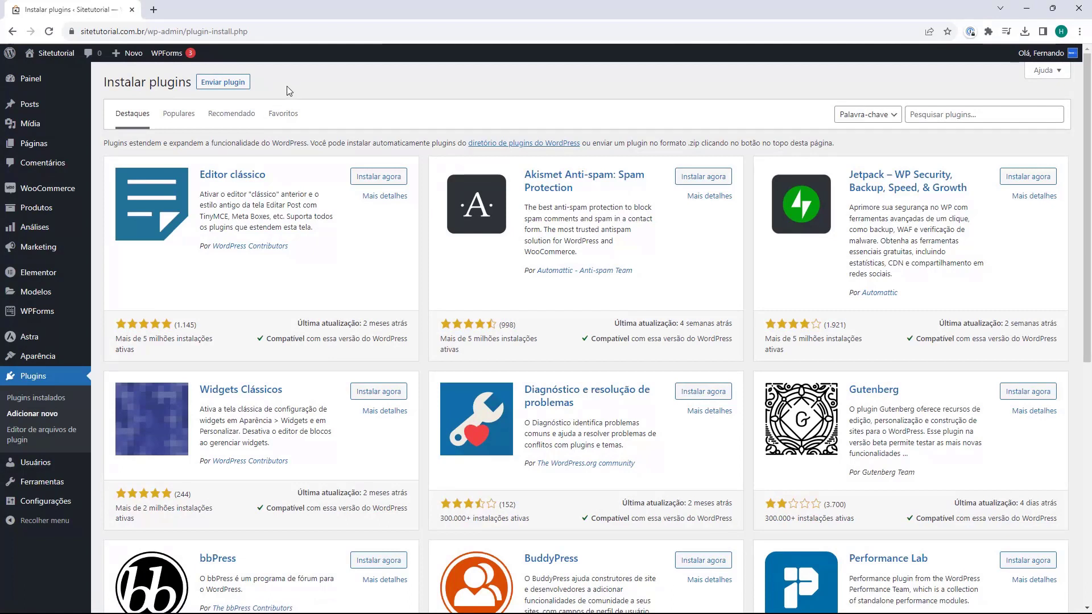
{"action": "left_click", "coordinate": [920, 119]}
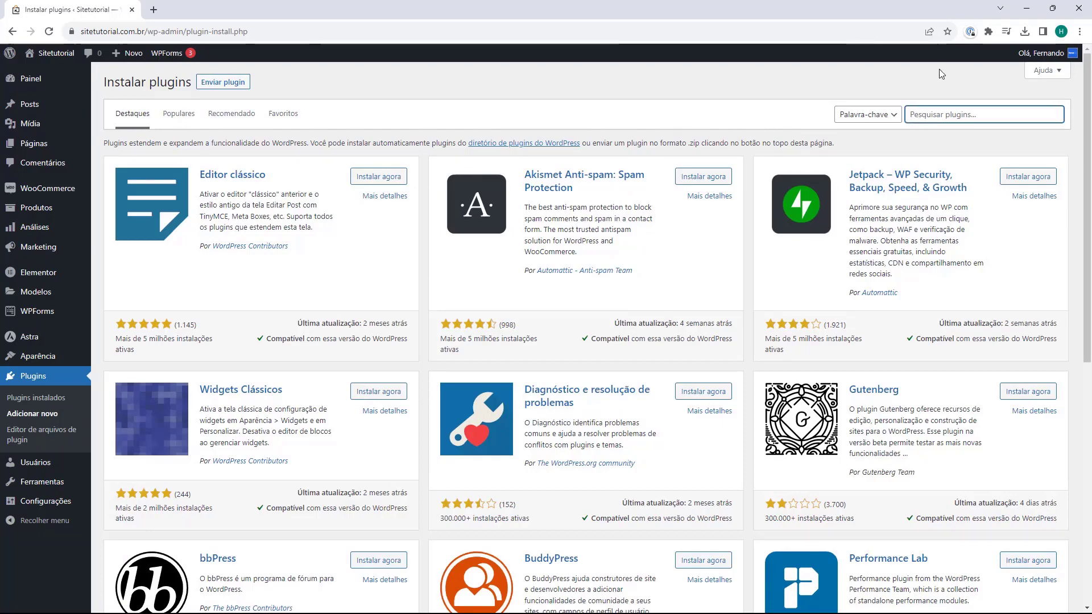
{"action": "type", "text": "darven"}
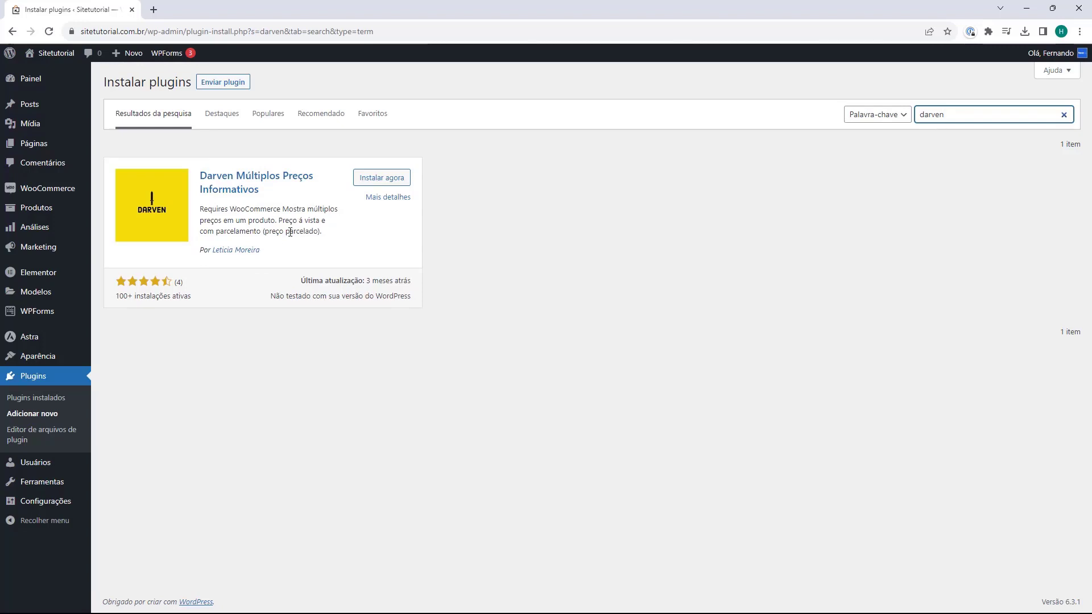
{"action": "left_click", "coordinate": [381, 183]}
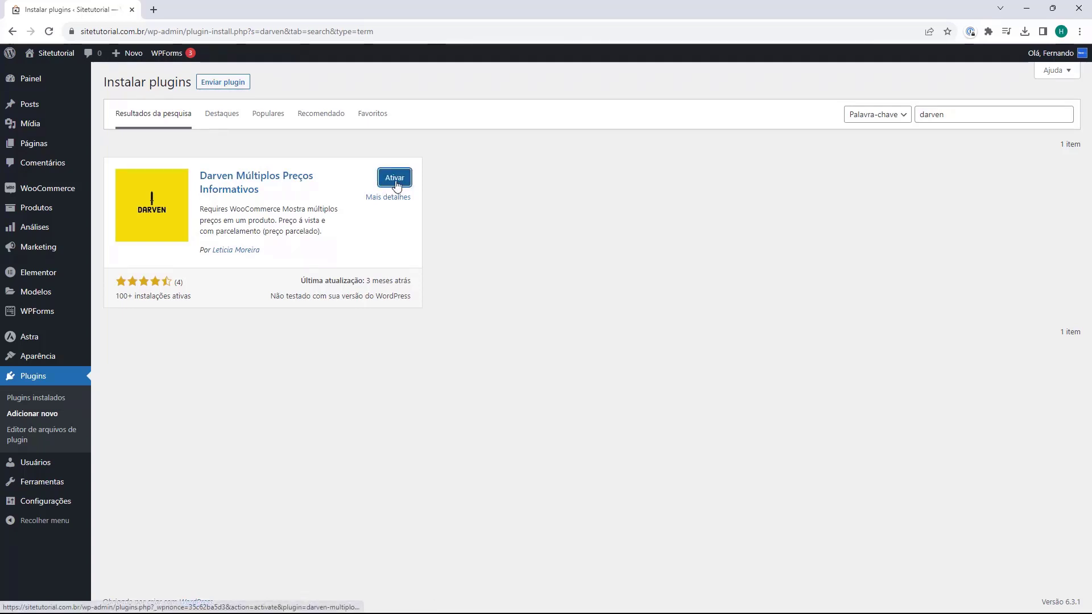
{"action": "left_click", "coordinate": [395, 183]}
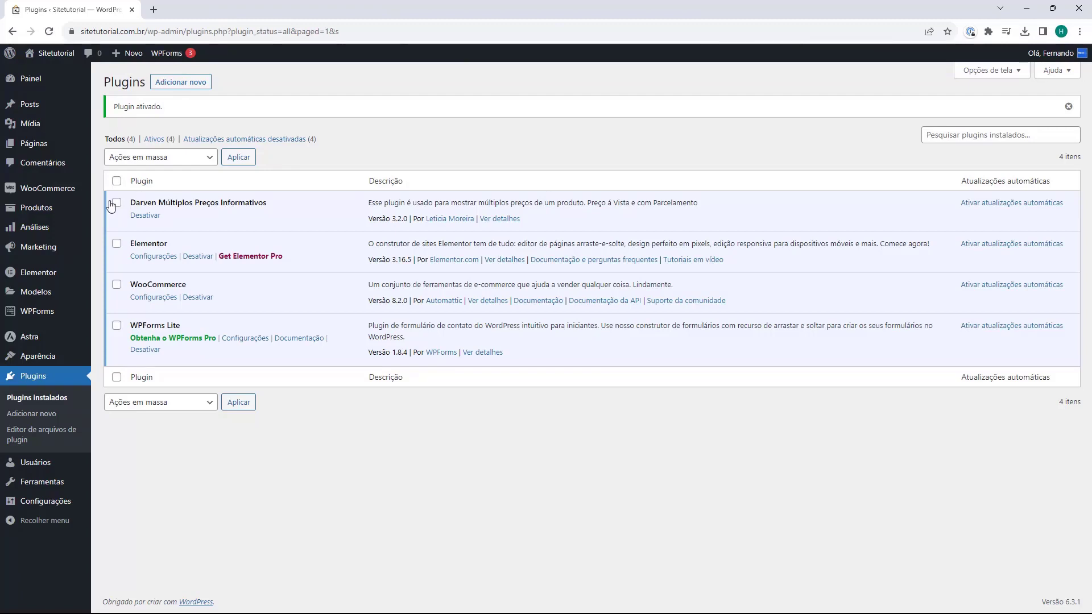
Step: In WooCommerce's Preço á Vista e com Parcelamento settings, enable the installment price with display mode "Máximo de parcelas s/juros e um popup sobre cada parcela"
{"action": "mouse_move", "coordinate": [74, 196]}
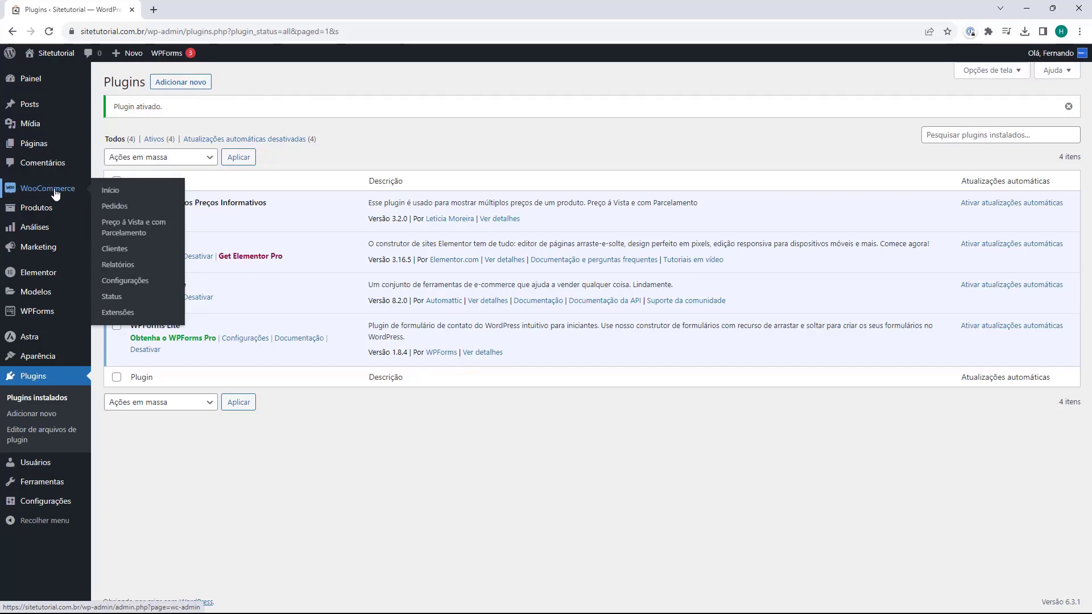
{"action": "left_click", "coordinate": [120, 230]}
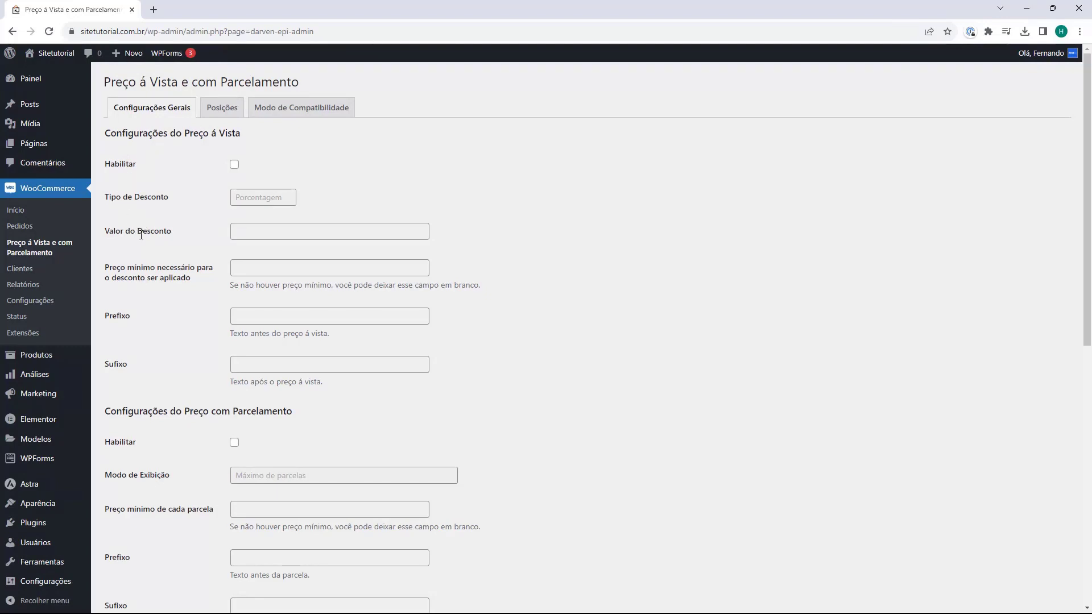
{"action": "scroll", "coordinate": [141, 234], "scroll_direction": "down", "scroll_amount": 1}
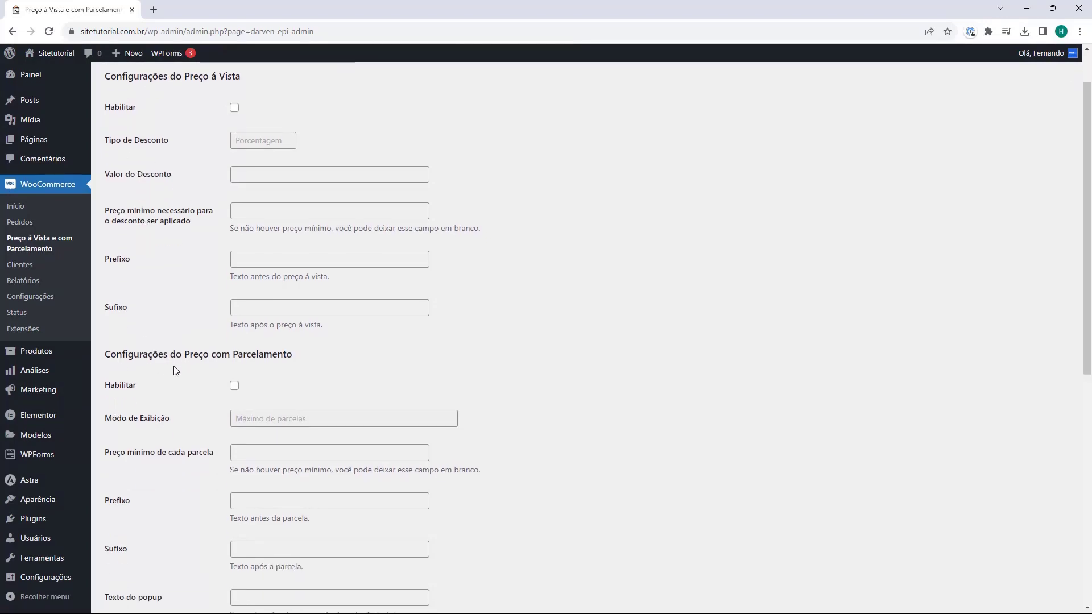
{"action": "scroll", "coordinate": [145, 241], "scroll_direction": "up", "scroll_amount": 1}
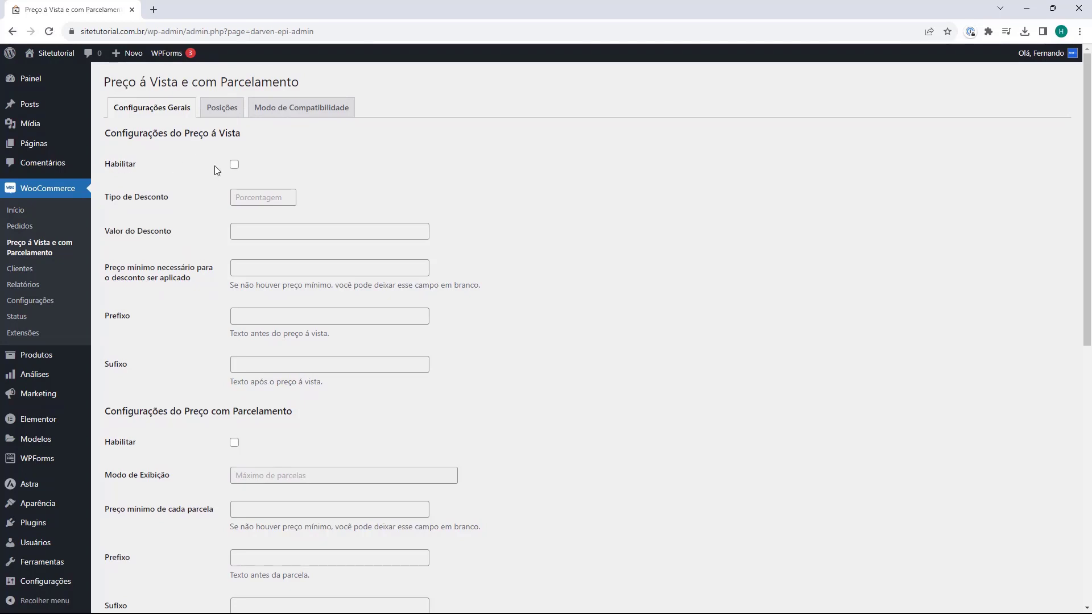
{"action": "scroll", "coordinate": [203, 125], "scroll_direction": "down", "scroll_amount": 4}
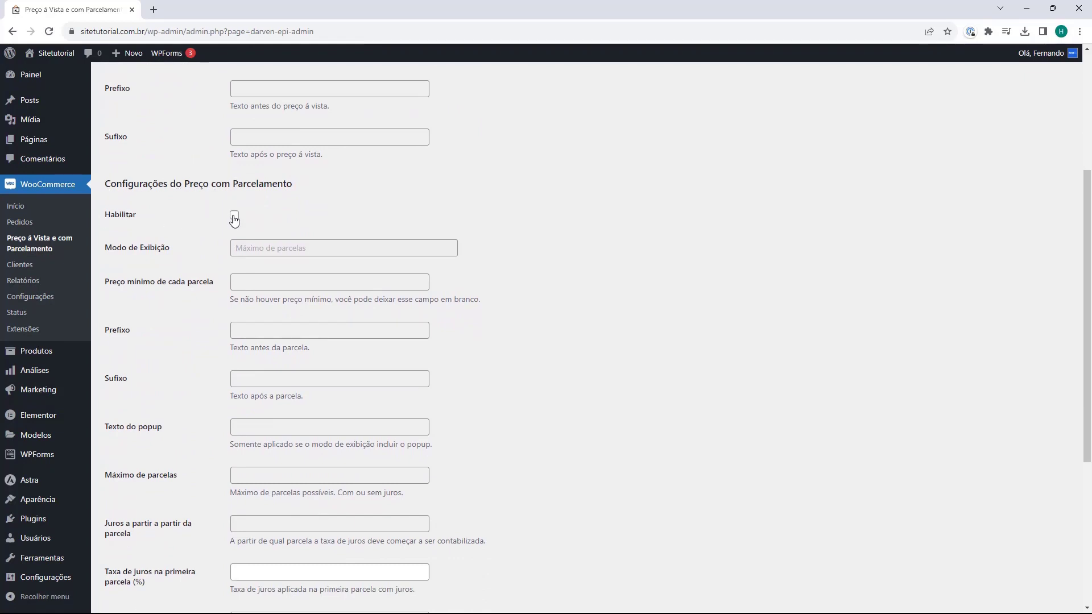
{"action": "left_click", "coordinate": [234, 218]}
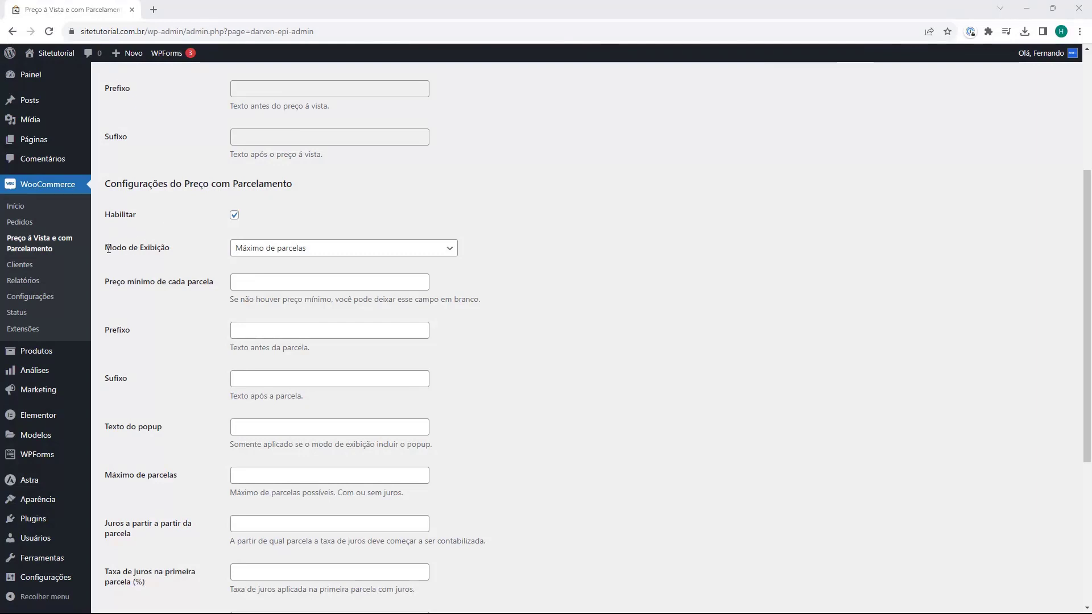
{"action": "left_click", "coordinate": [254, 254]}
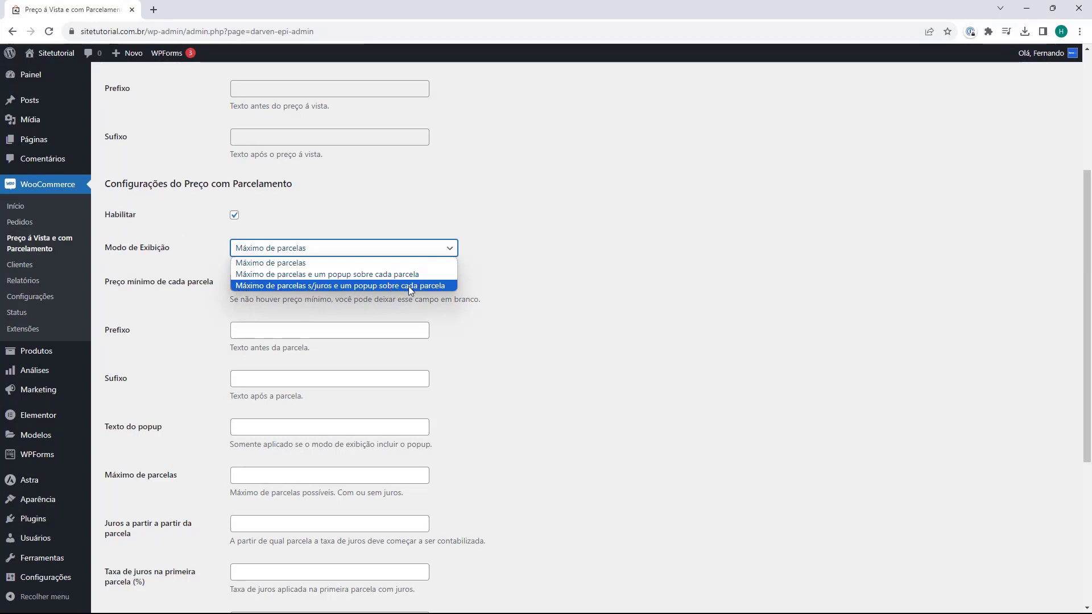
{"action": "left_click", "coordinate": [319, 285]}
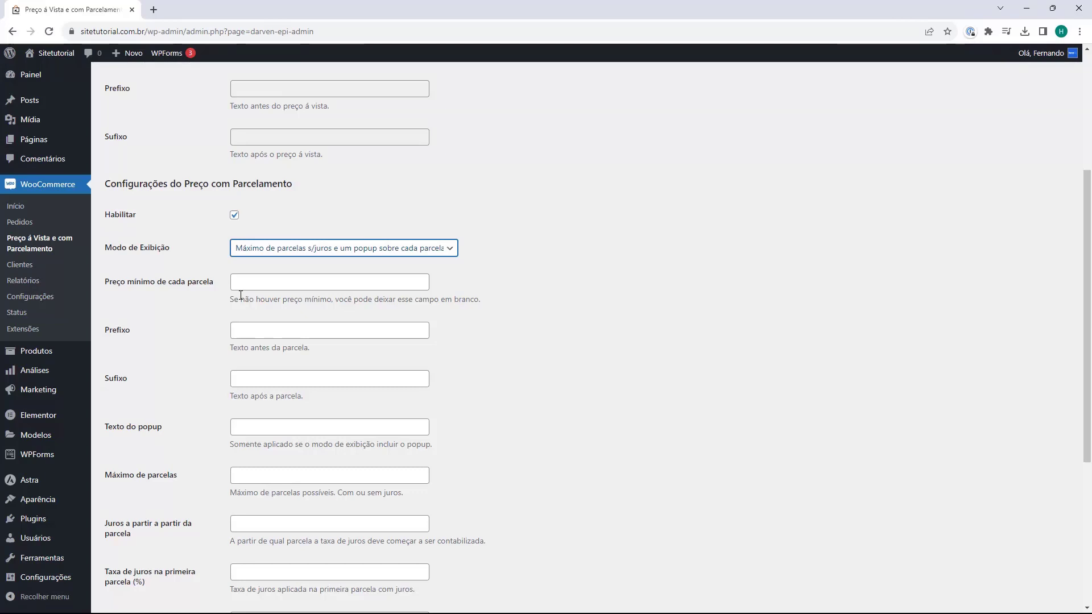
Step: Set the installment price's prefix to "Em" and its suffix to "ou em até 12x c/juros -", leaving the minimum installment price blank
{"action": "left_click", "coordinate": [244, 288]}
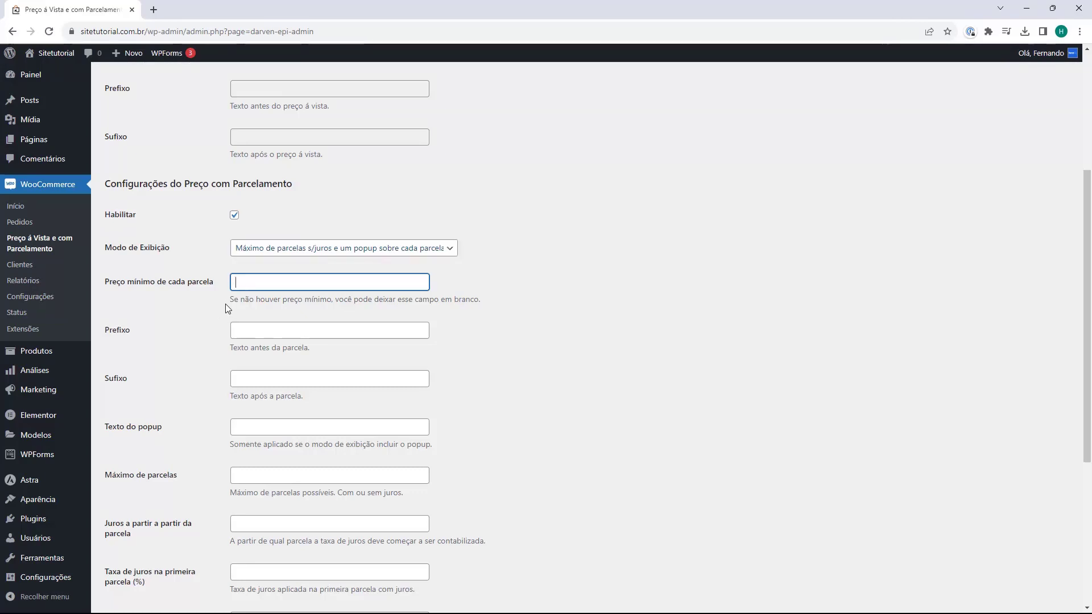
{"action": "left_click", "coordinate": [189, 299]}
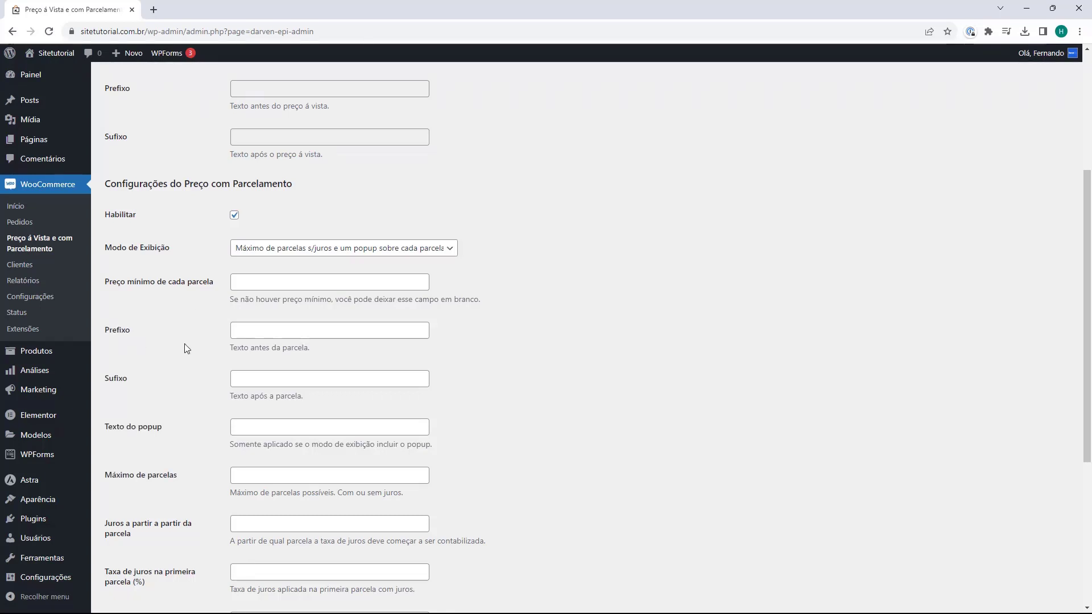
{"action": "left_click", "coordinate": [273, 338]}
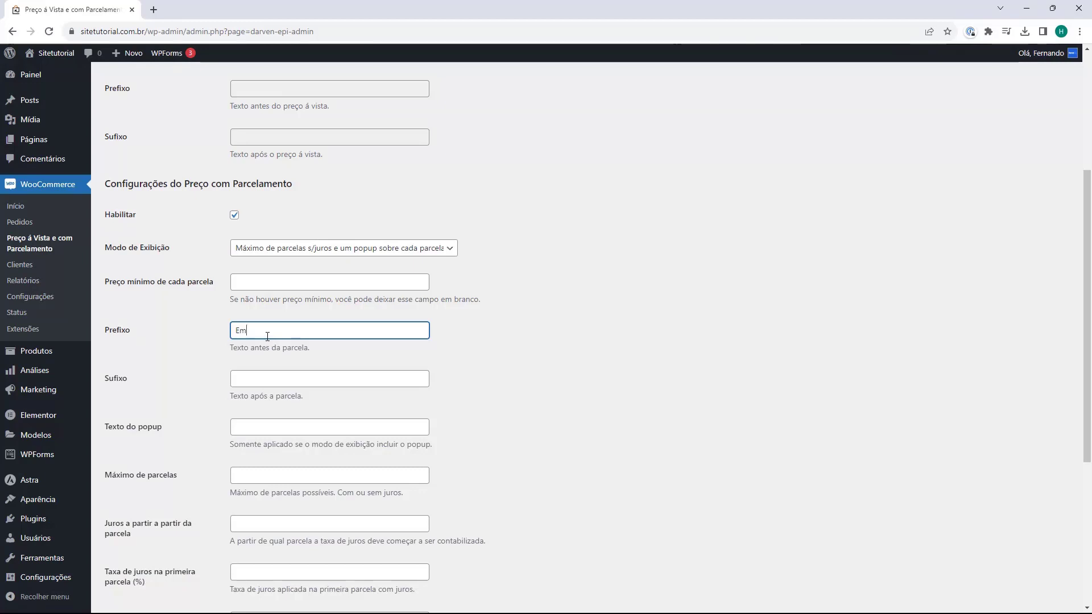
{"action": "left_click", "coordinate": [252, 381]}
{"action": "type", "text": "o"}
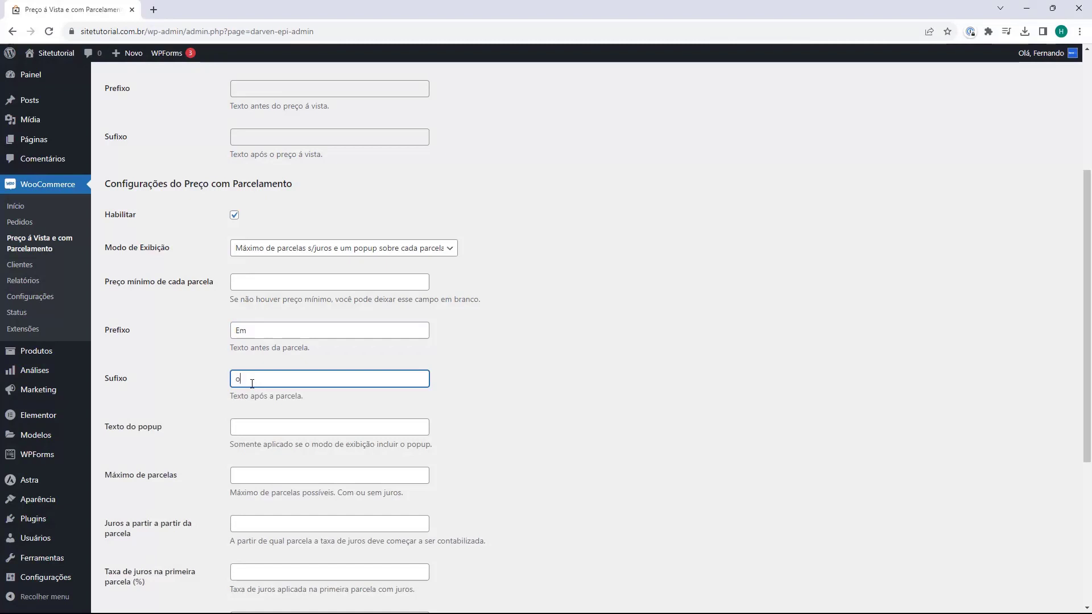
{"action": "type", "text": "u em até 12x c/juros -"}
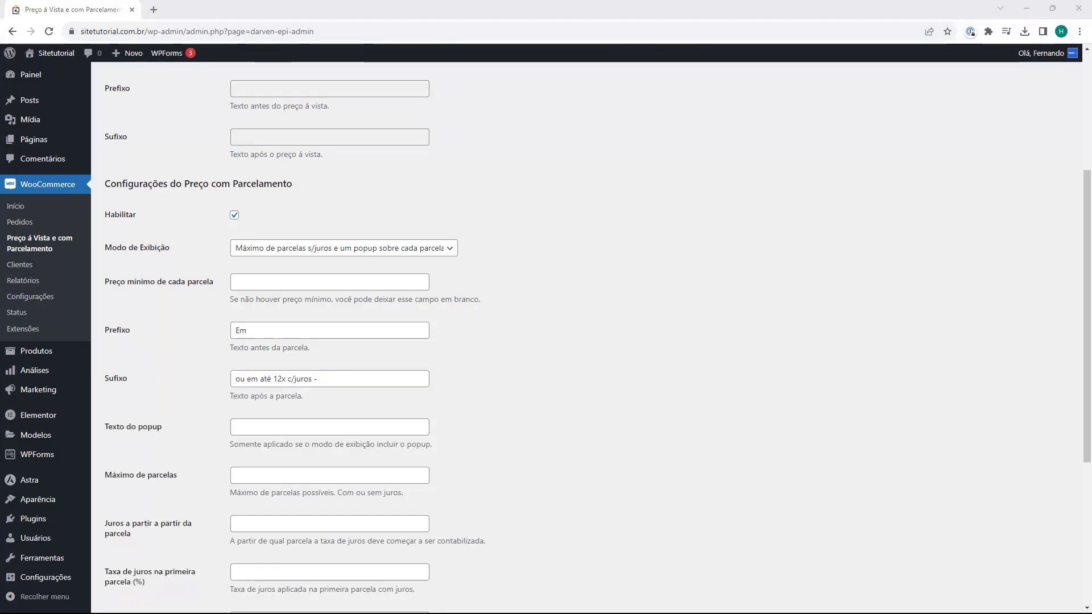
{"action": "left_click", "coordinate": [152, 375]}
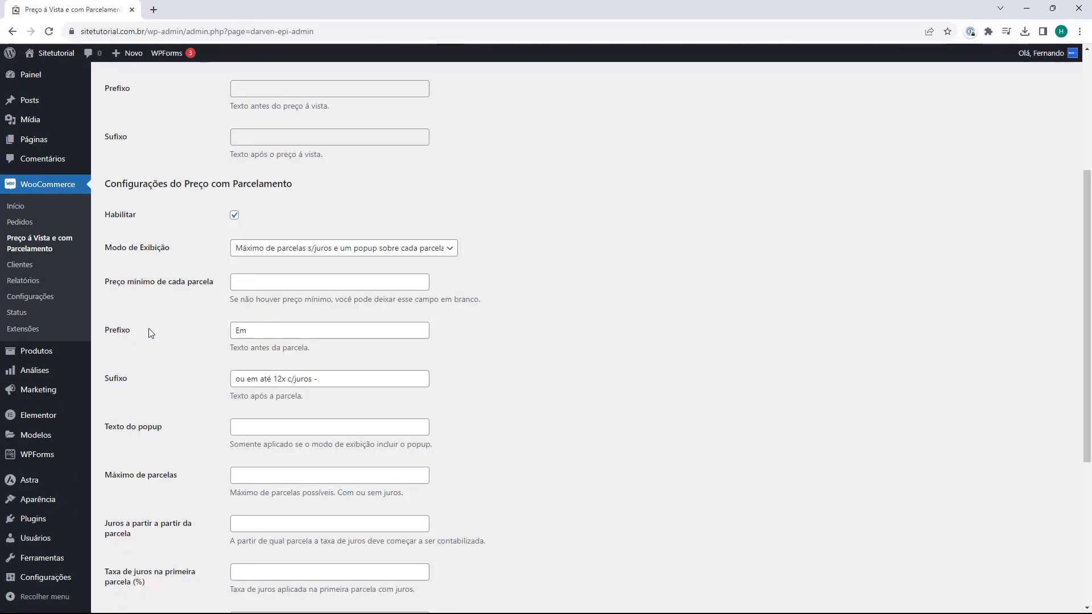
Step: Set the installment popup text to "Ver Parcelas"
{"action": "scroll", "coordinate": [148, 328], "scroll_direction": "down", "scroll_amount": 1}
{"action": "scroll", "coordinate": [101, 377], "scroll_direction": "down", "scroll_amount": 1}
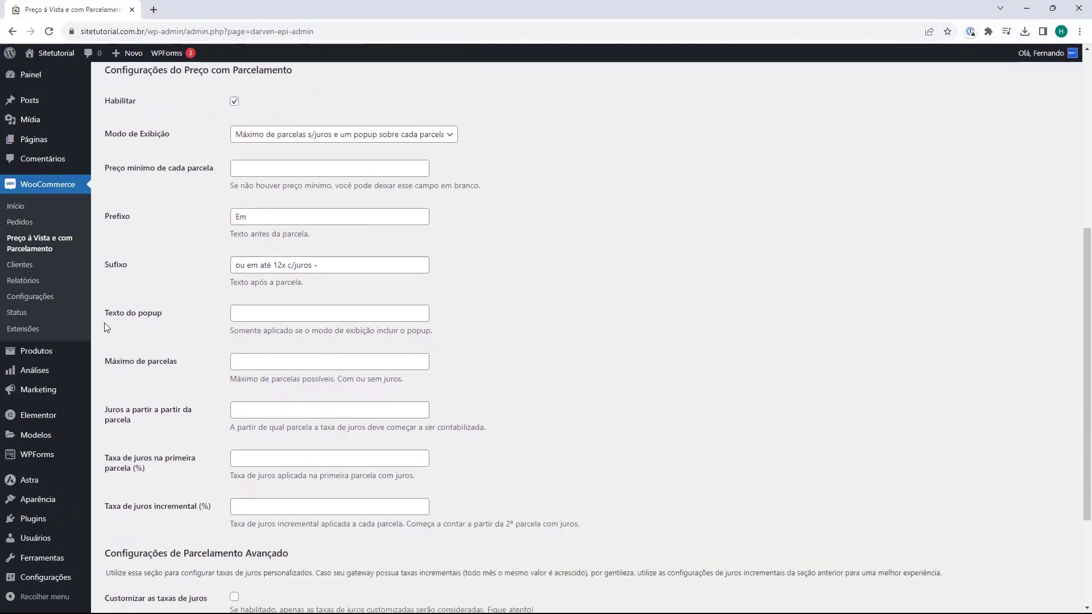
{"action": "left_click", "coordinate": [250, 318]}
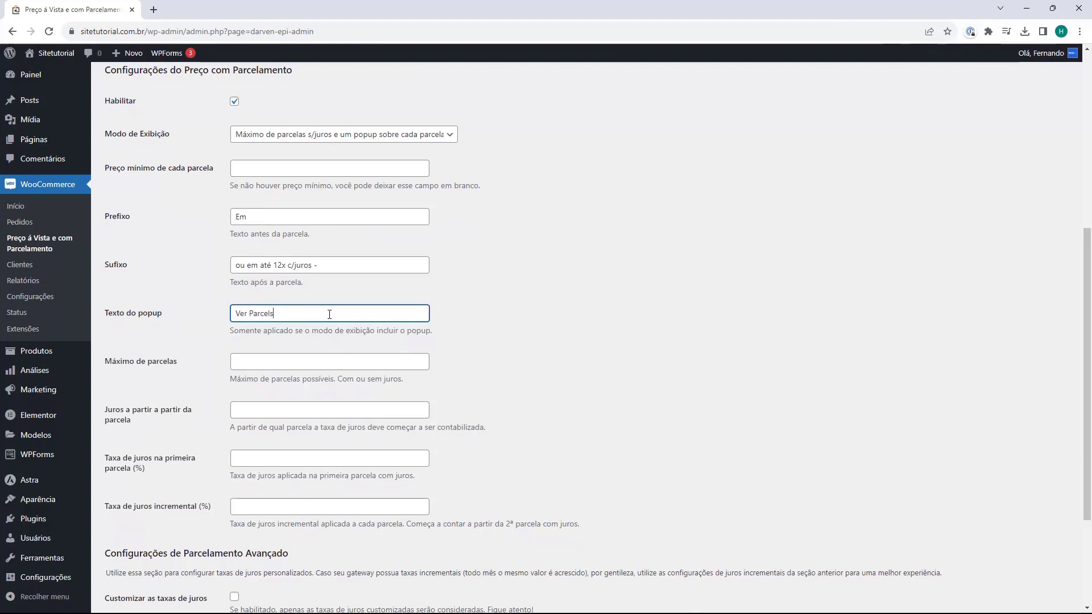
{"action": "type", "text": "Ver Parcelas"}
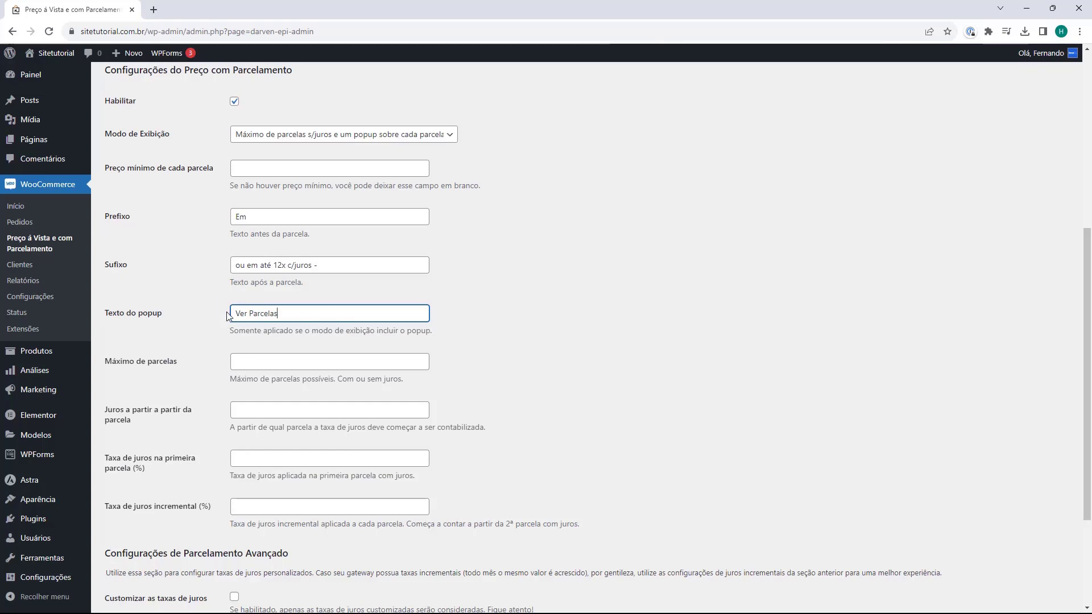
Step: Set the maximum number of installments to 12 and make interest count from installment 2
{"action": "scroll", "coordinate": [205, 296], "scroll_direction": "down", "scroll_amount": 1}
{"action": "scroll", "coordinate": [205, 296], "scroll_direction": "down", "scroll_amount": 2}
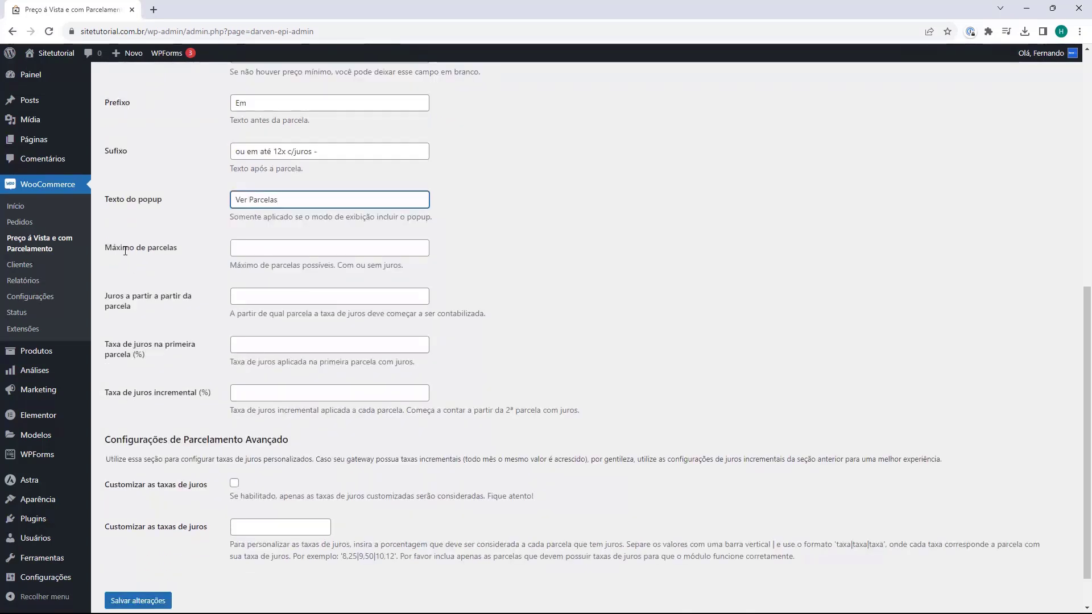
{"action": "left_click", "coordinate": [248, 256]}
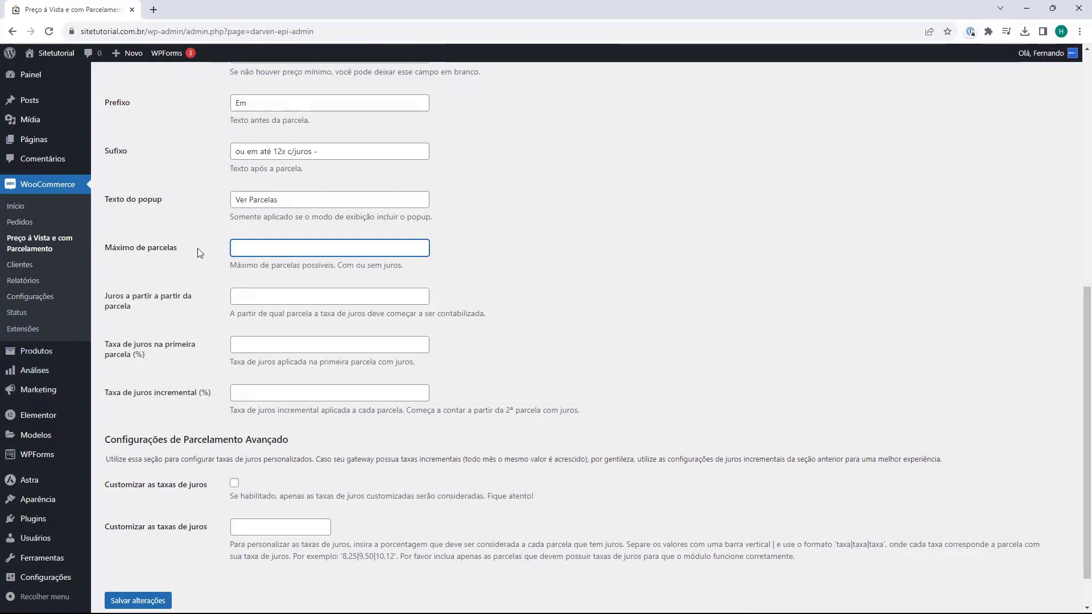
{"action": "type", "text": "12"}
{"action": "left_click", "coordinate": [283, 302]}
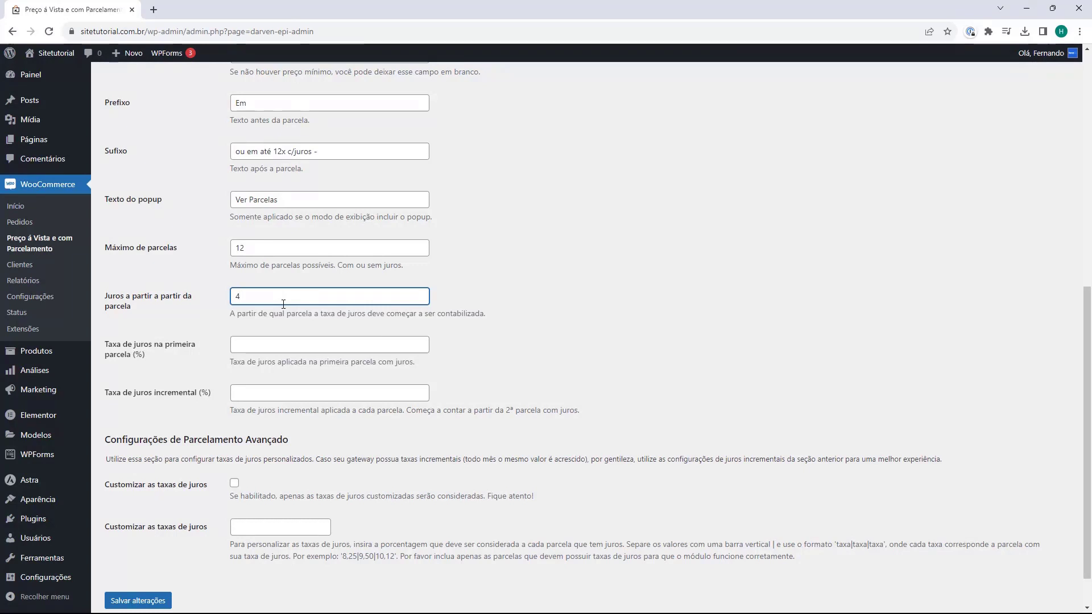
{"action": "key", "text": "BackSpace"}
{"action": "type", "text": "2"}
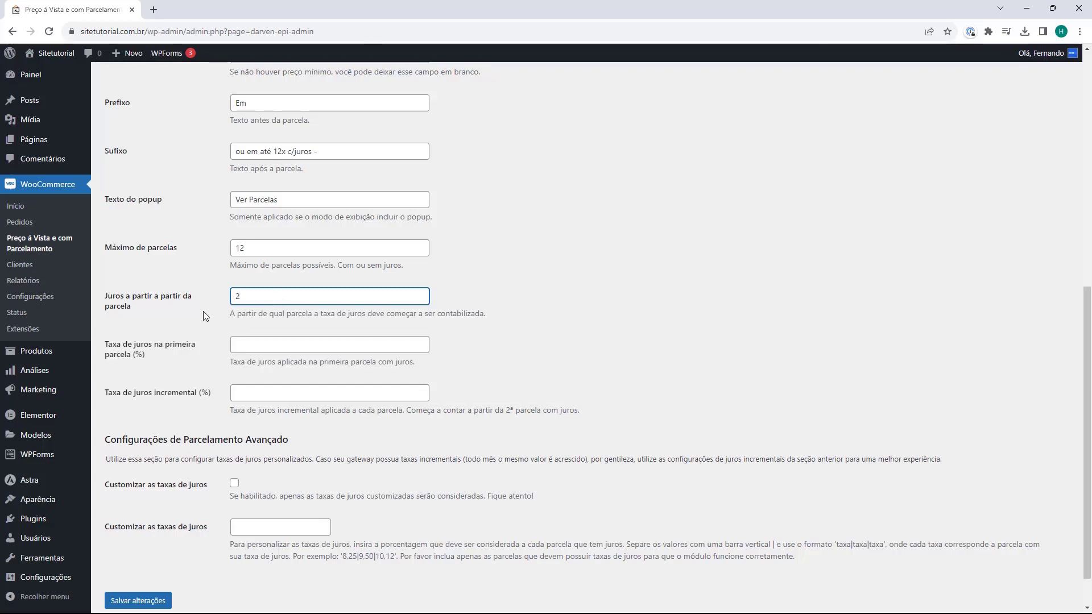
Step: Enable customized interest rates in the advanced installment settings, leaving the first-installment and incremental rates blank
{"action": "scroll", "coordinate": [203, 311], "scroll_direction": "down", "scroll_amount": 1}
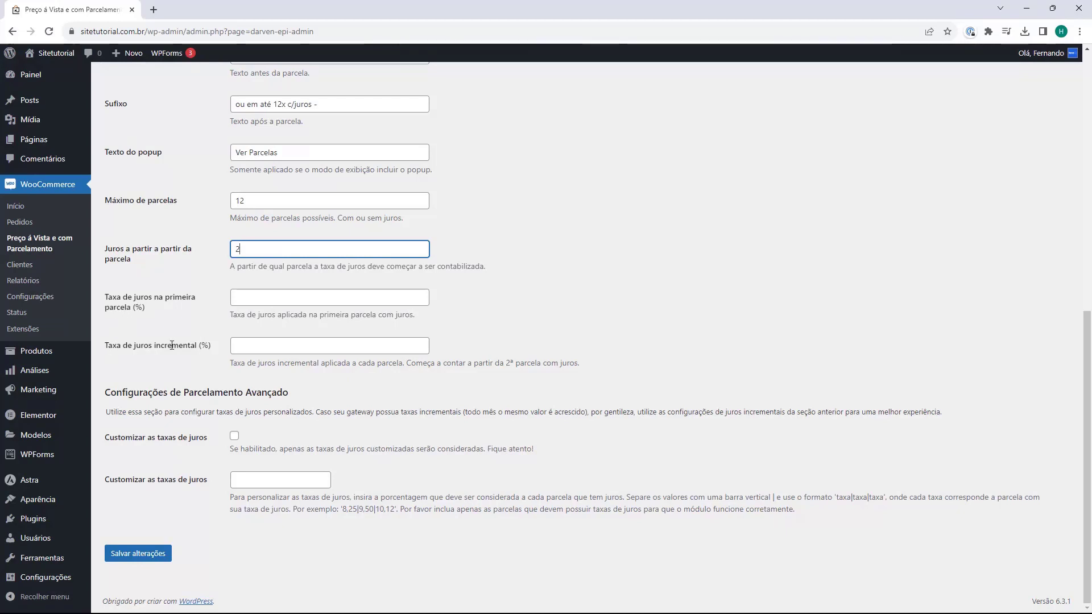
{"action": "left_click", "coordinate": [214, 297]}
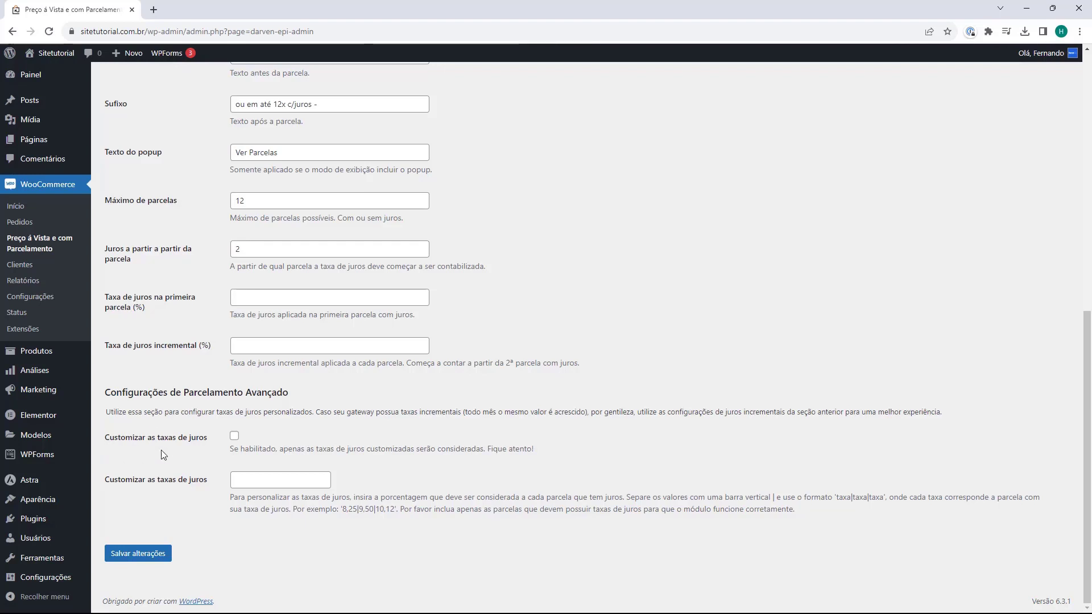
{"action": "left_click", "coordinate": [233, 438]}
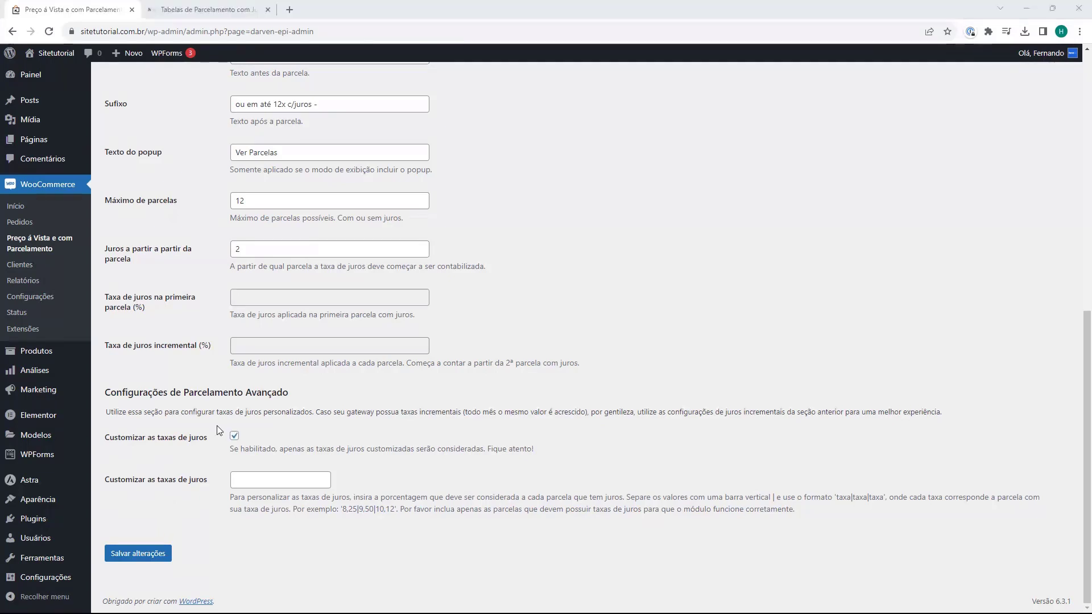
Step: Examine the installment interest rate tables for Mercado Pago, Appmax, Cartpanda Pay and Pagseguro in the host2b support article
{"action": "left_click", "coordinate": [212, 10]}
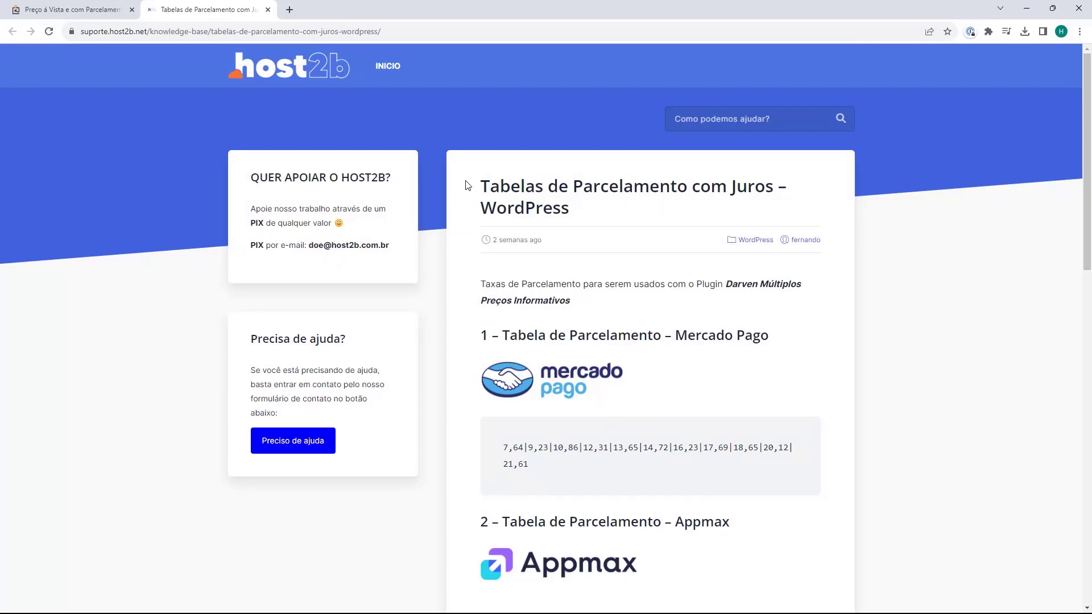
{"action": "scroll", "coordinate": [467, 185], "scroll_direction": "down", "scroll_amount": 3}
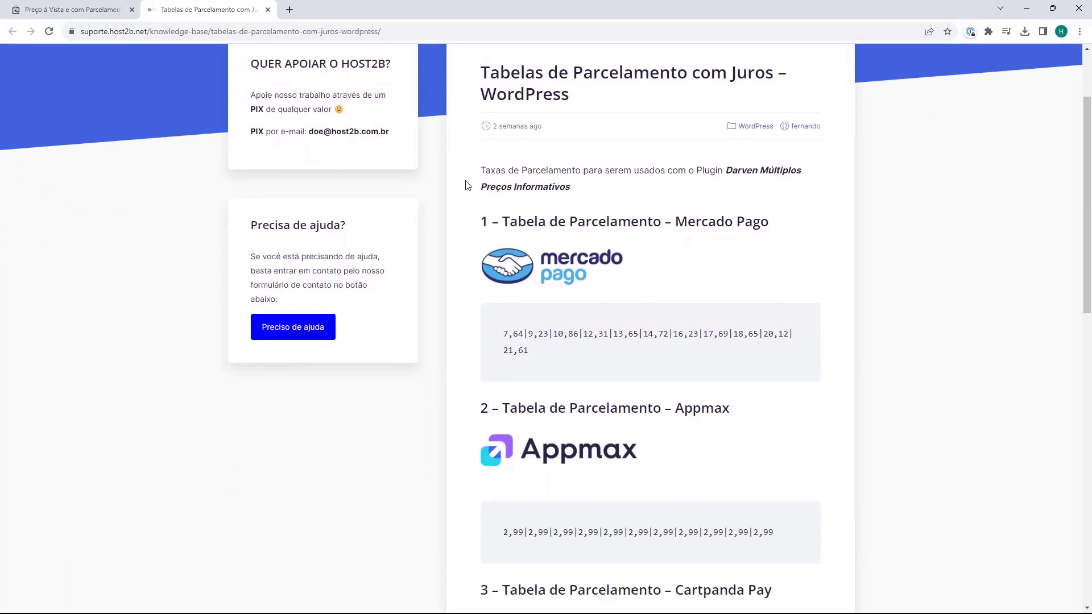
{"action": "scroll", "coordinate": [481, 219], "scroll_direction": "down", "scroll_amount": 1}
{"action": "scroll", "coordinate": [502, 190], "scroll_direction": "down", "scroll_amount": 1}
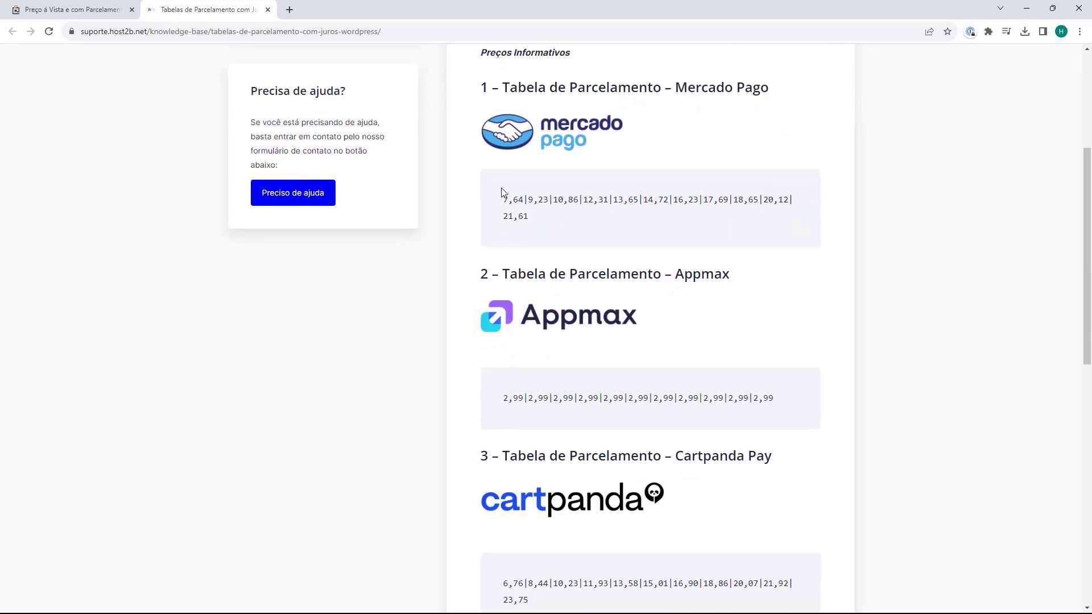
{"action": "scroll", "coordinate": [467, 262], "scroll_direction": "down", "scroll_amount": 6}
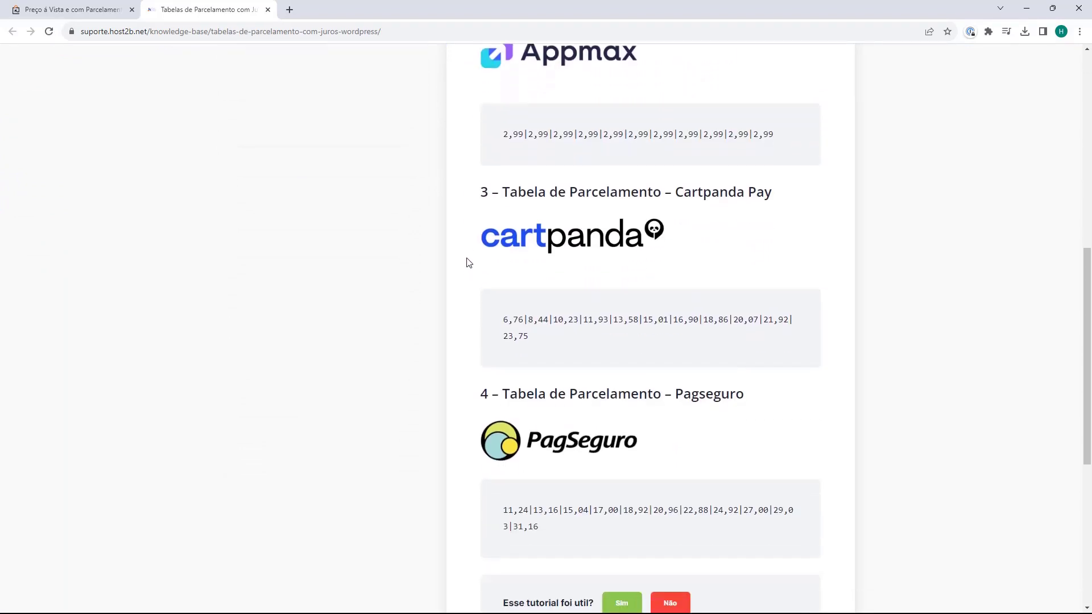
{"action": "scroll", "coordinate": [467, 261], "scroll_direction": "down", "scroll_amount": 1}
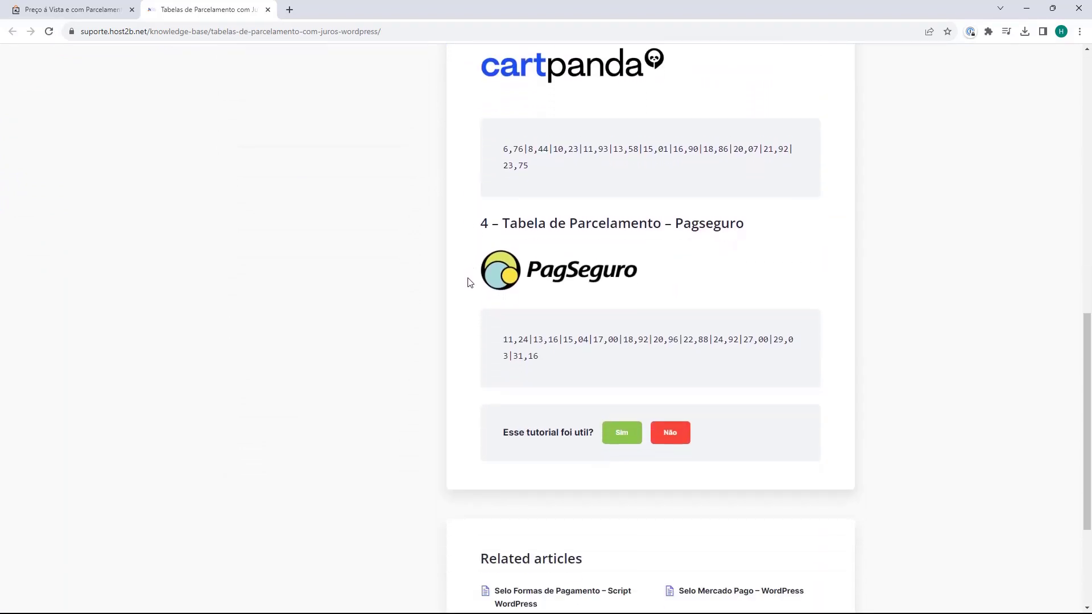
{"action": "scroll", "coordinate": [469, 284], "scroll_direction": "up", "scroll_amount": 1}
{"action": "scroll", "coordinate": [469, 294], "scroll_direction": "up", "scroll_amount": 5}
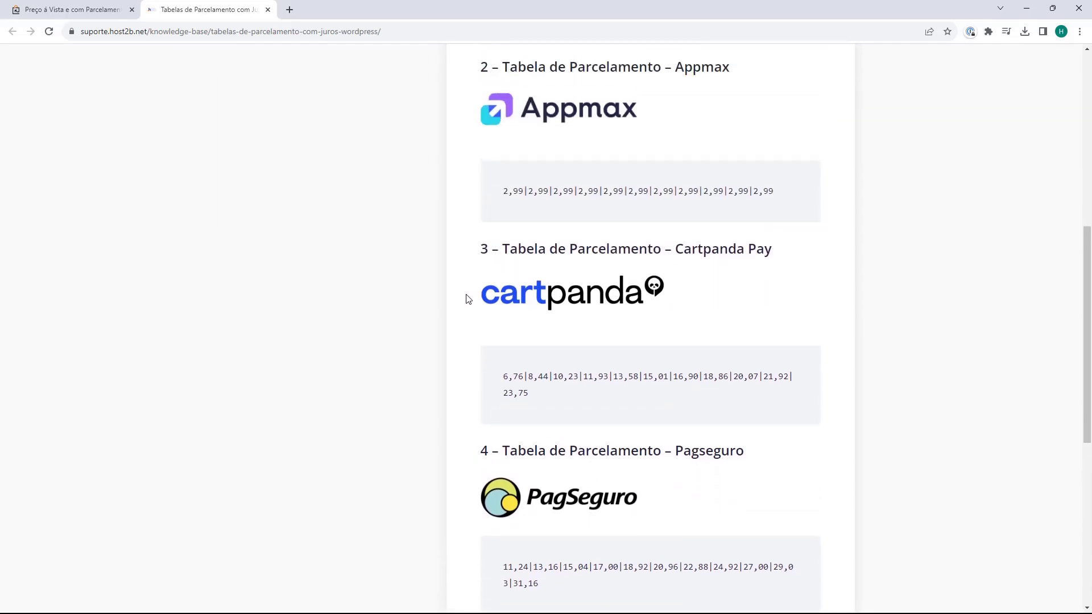
{"action": "scroll", "coordinate": [468, 297], "scroll_direction": "up", "scroll_amount": 4}
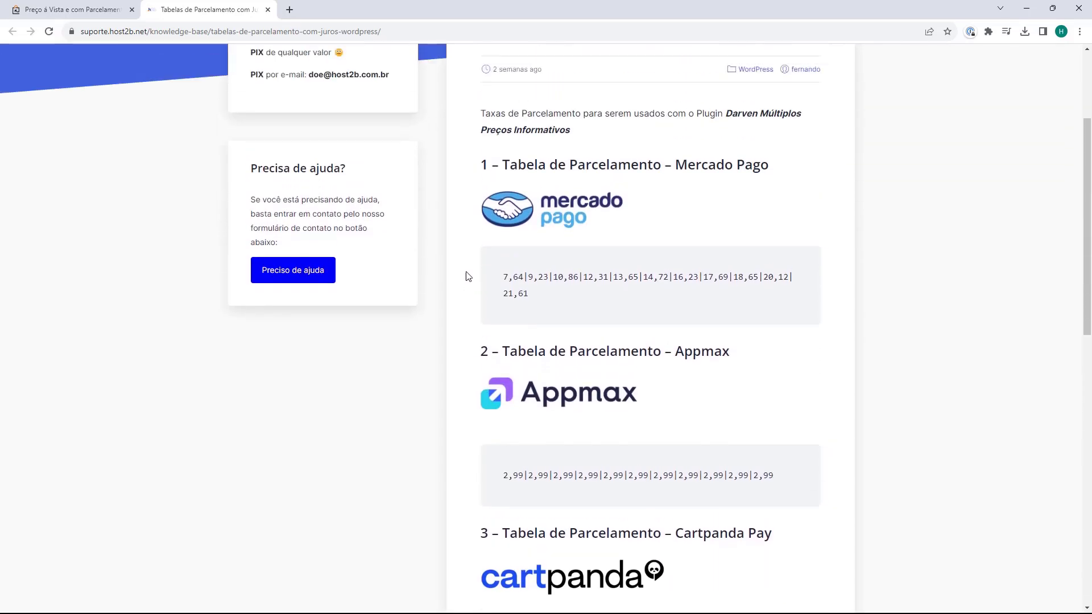
{"action": "scroll", "coordinate": [468, 275], "scroll_direction": "down", "scroll_amount": 4}
{"action": "scroll", "coordinate": [466, 287], "scroll_direction": "down", "scroll_amount": 2}
{"action": "scroll", "coordinate": [473, 361], "scroll_direction": "up", "scroll_amount": 5}
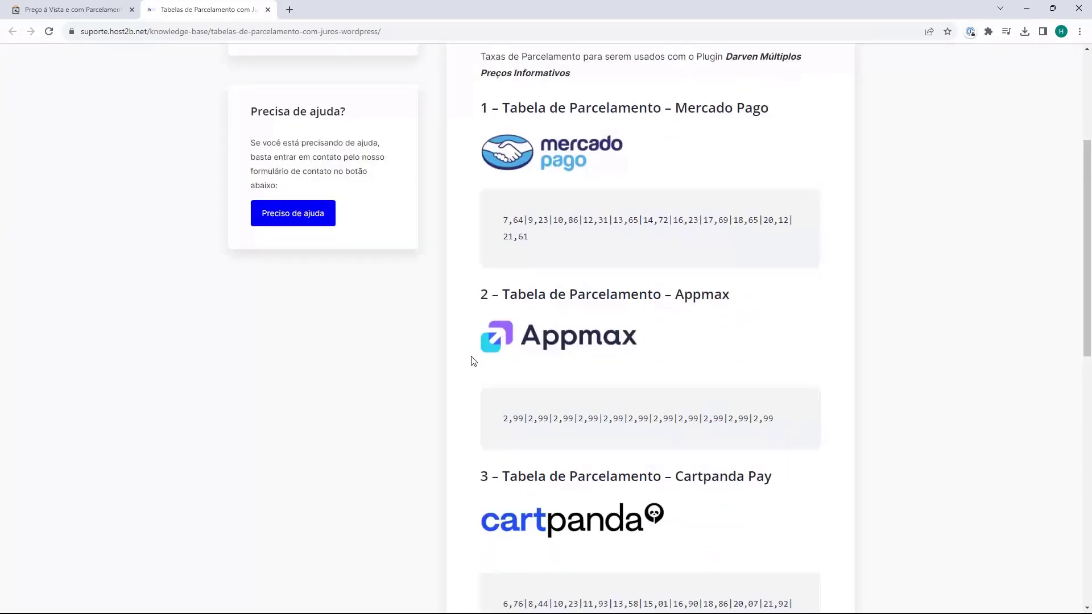
{"action": "scroll", "coordinate": [471, 359], "scroll_direction": "up", "scroll_amount": 3}
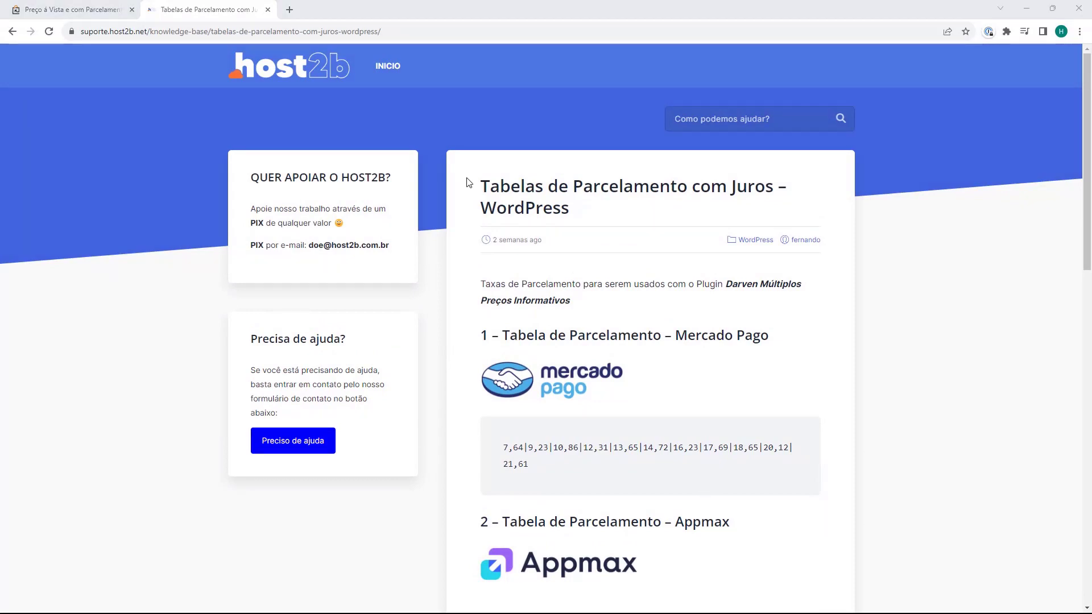
Step: Copy the full Pagseguro rate string, from 11,24 through 31,16, from the fourth table of the host2b article
{"action": "scroll", "coordinate": [468, 182], "scroll_direction": "down", "scroll_amount": 10}
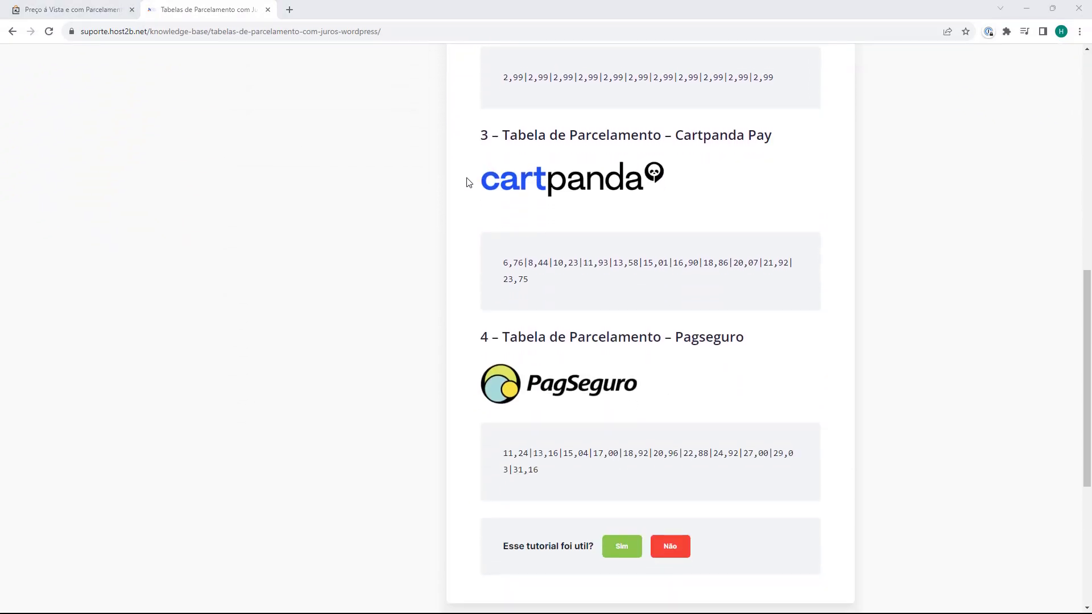
{"action": "scroll", "coordinate": [468, 182], "scroll_direction": "down", "scroll_amount": 3}
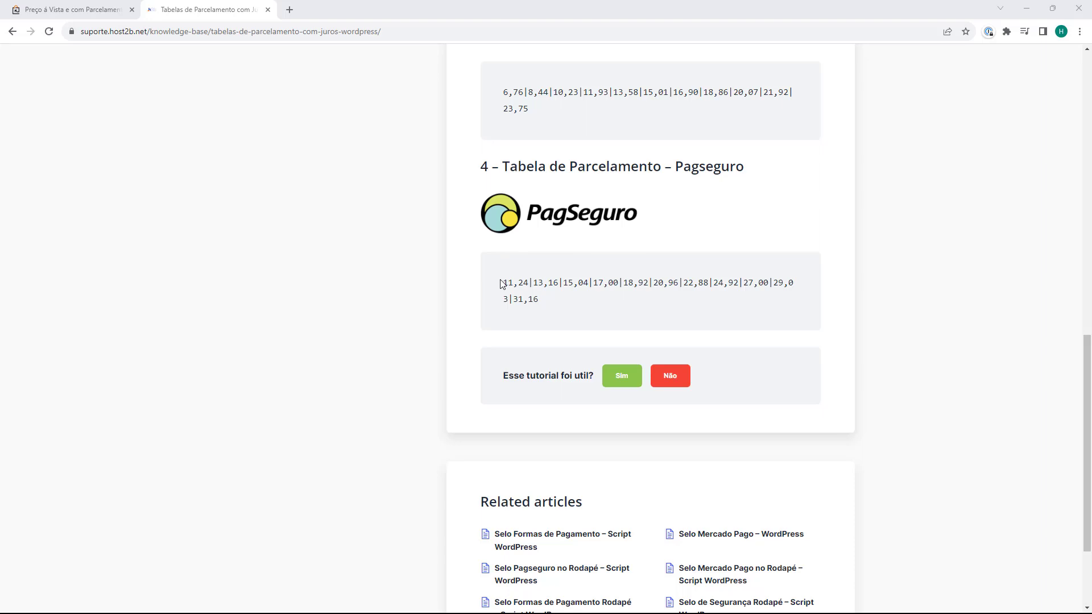
{"action": "left_click_drag", "start_coordinate": [500, 283], "coordinate": [528, 284]}
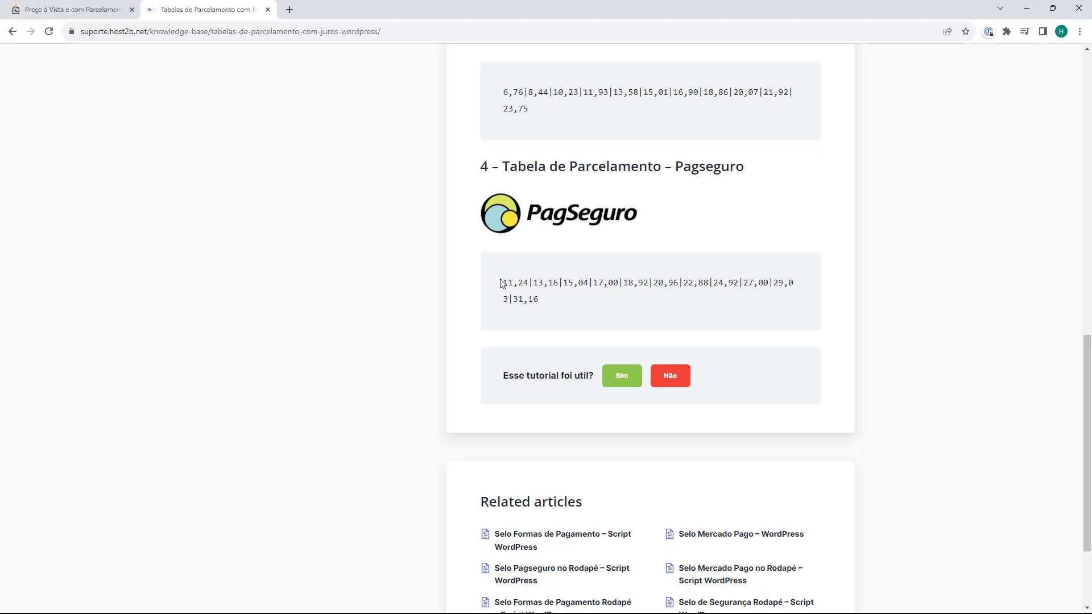
{"action": "double_click", "coordinate": [500, 281]}
{"action": "left_click", "coordinate": [540, 297], "text": "shift"}
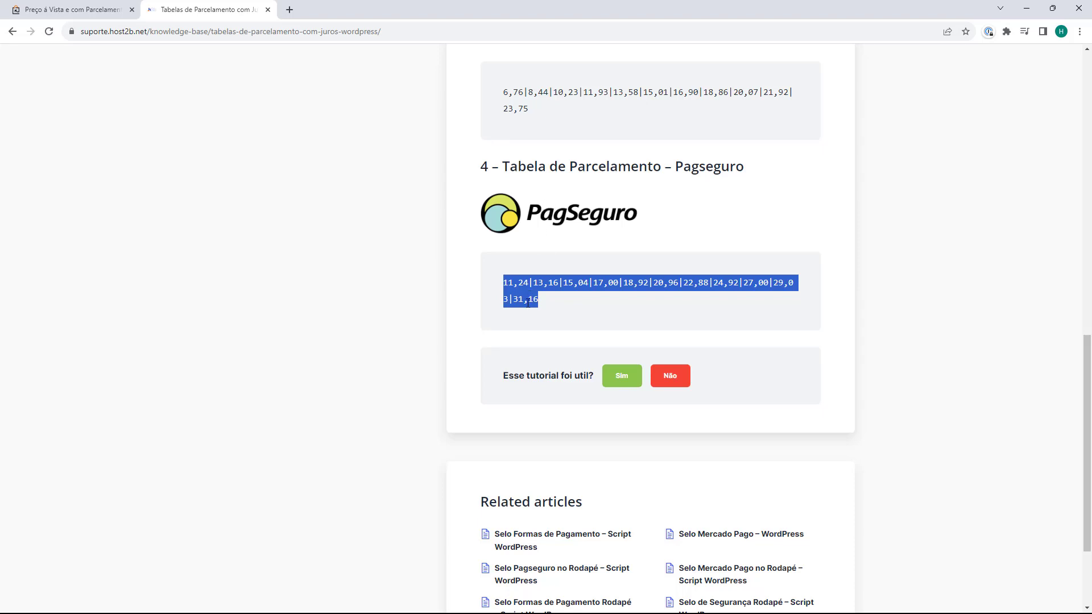
{"action": "scroll", "coordinate": [531, 310], "scroll_direction": "up", "scroll_amount": 1}
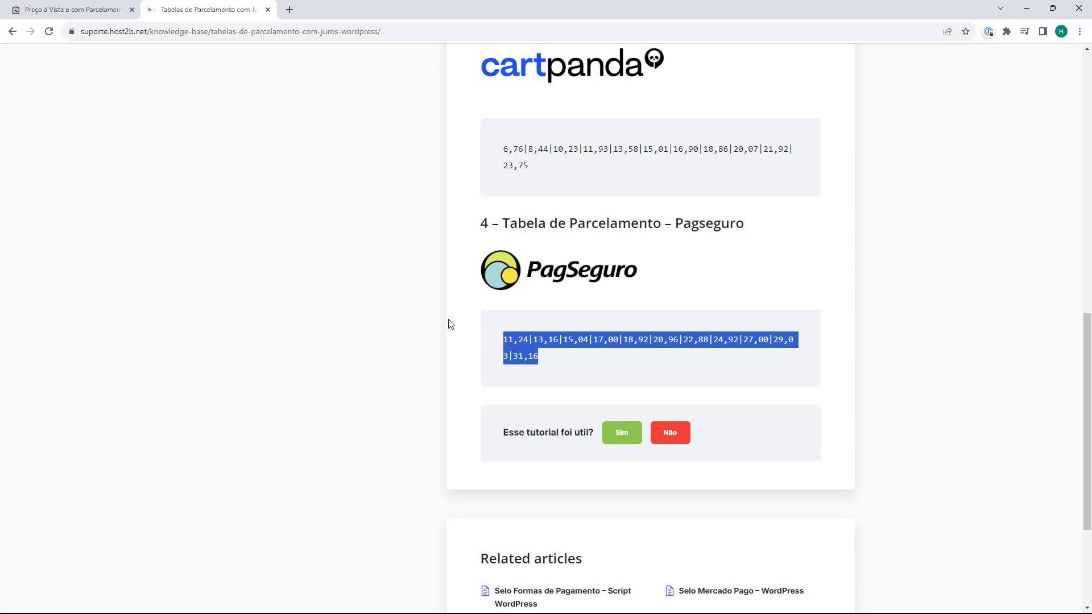
Step: Set the plugin's customized interest rates to 11,24|13,16|15,04|17,00|18,92|20,96|22,88|24,92|27,00|29,03|31,16 and save the changes
{"action": "left_click", "coordinate": [59, 13]}
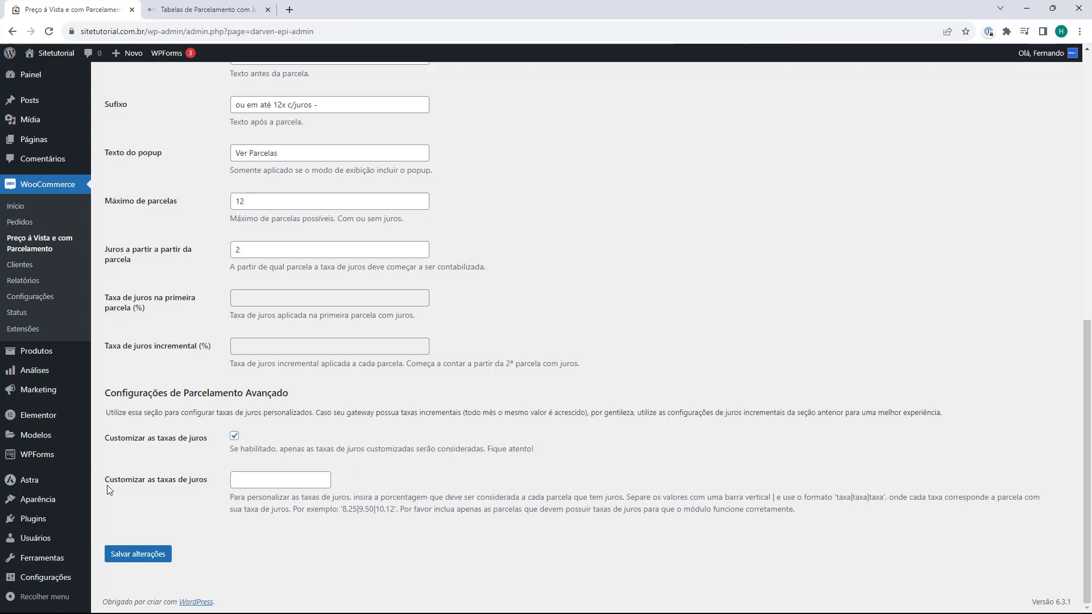
{"action": "left_click", "coordinate": [243, 480]}
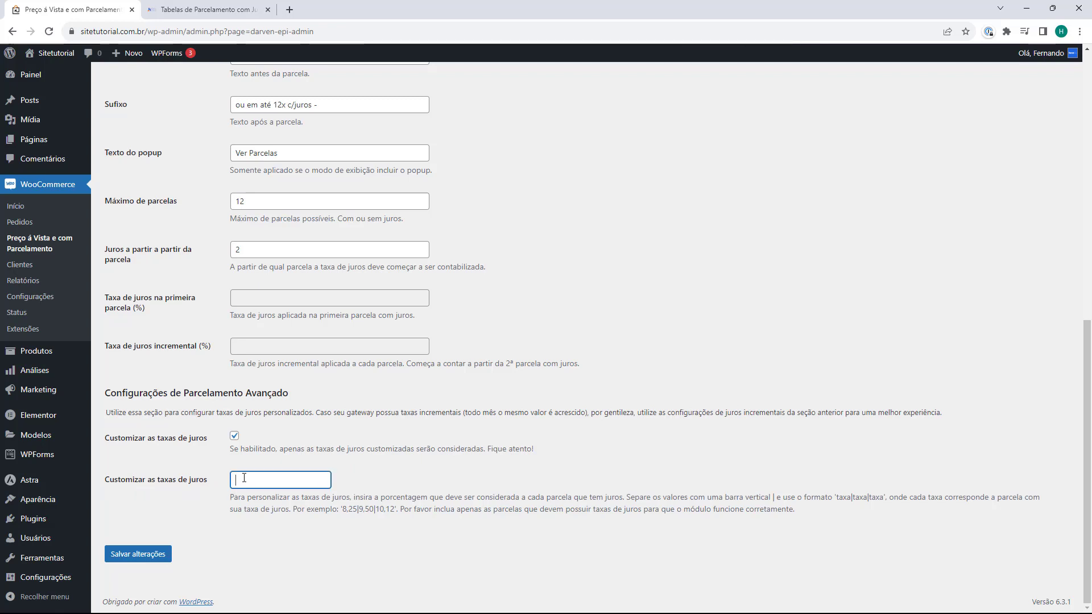
{"action": "key", "text": "ctrl+v"}
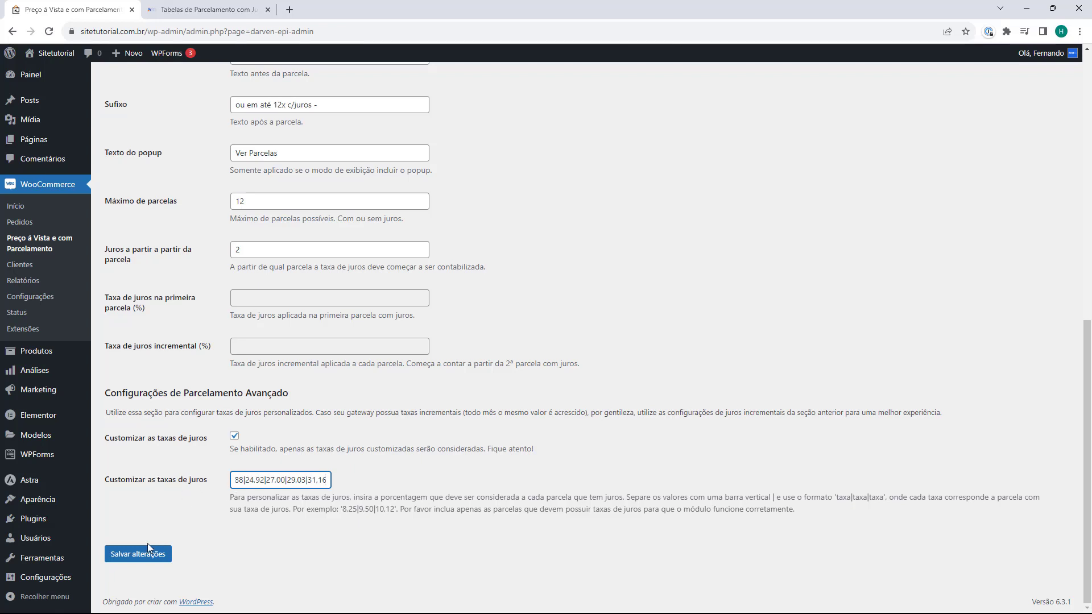
{"action": "left_click", "coordinate": [135, 554]}
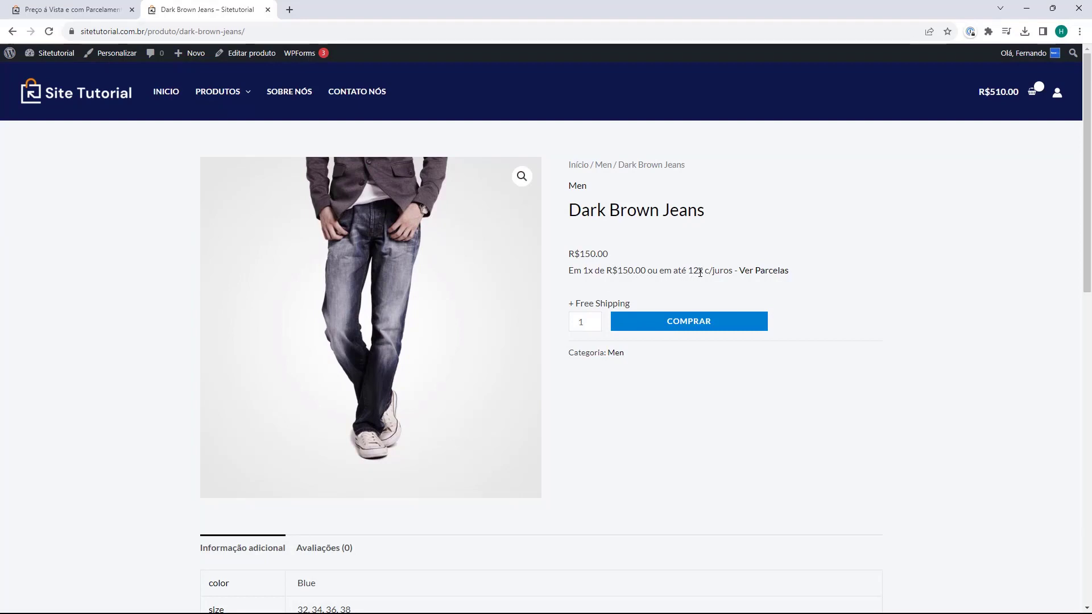
Step: Check the installment prices in the "Ver Parcelas" popup on the Dark Brown Jeans product page
{"action": "left_click", "coordinate": [761, 272]}
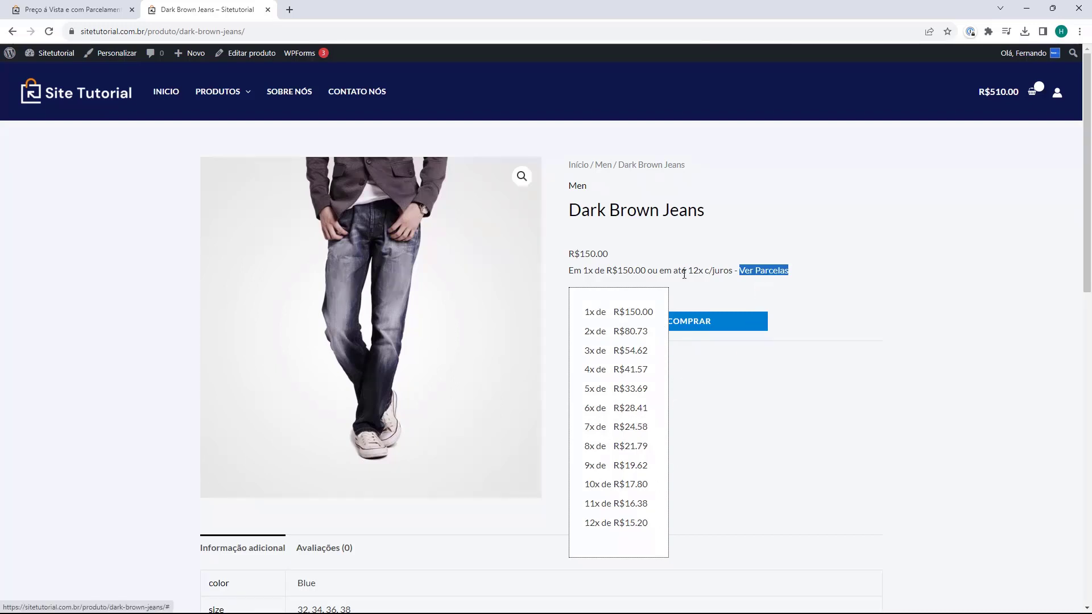
{"action": "left_click", "coordinate": [739, 256]}
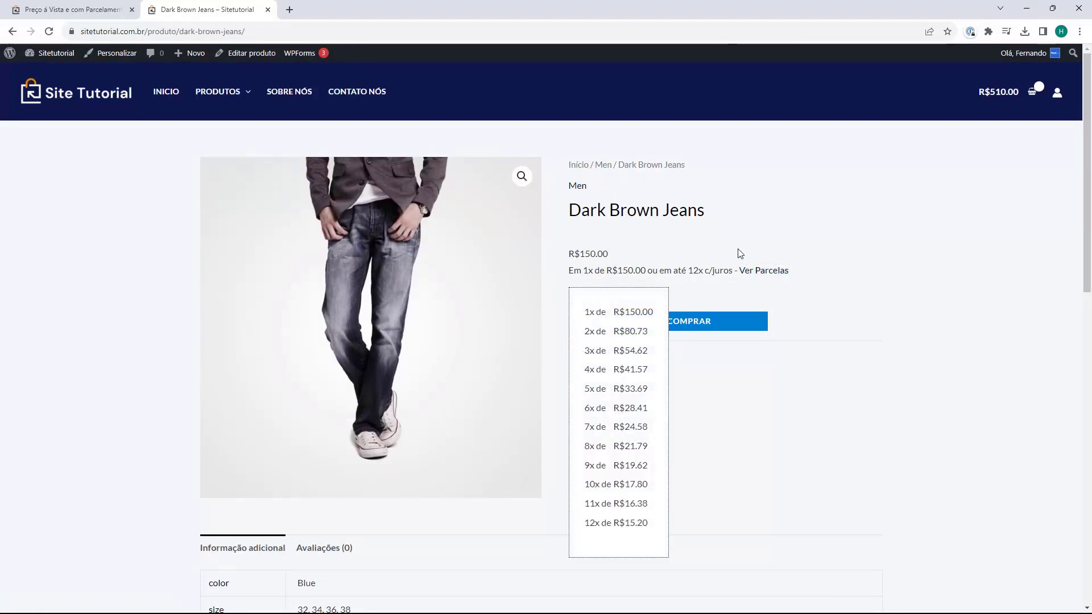